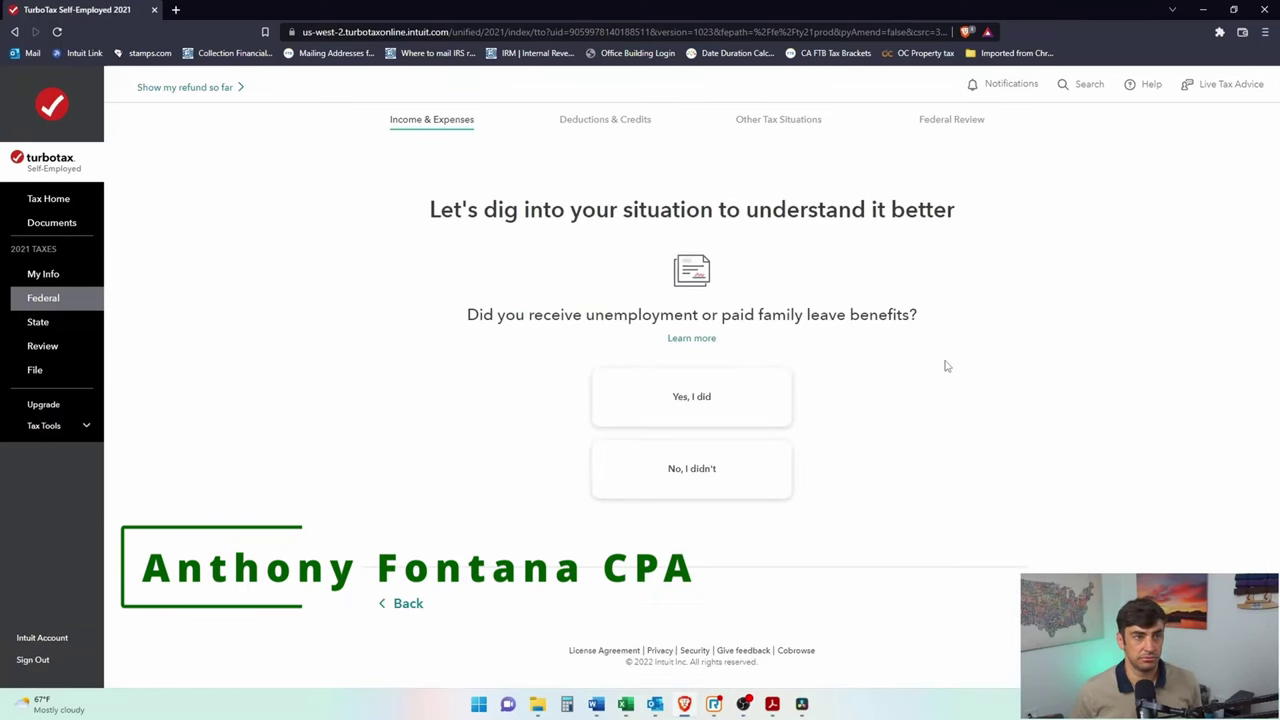
# Step: Answer yes to unemployment benefits from government Form 1099-G, with no repayment, and continue
pyautogui.moveTo(595, 314); pyautogui.dragTo(840, 368)
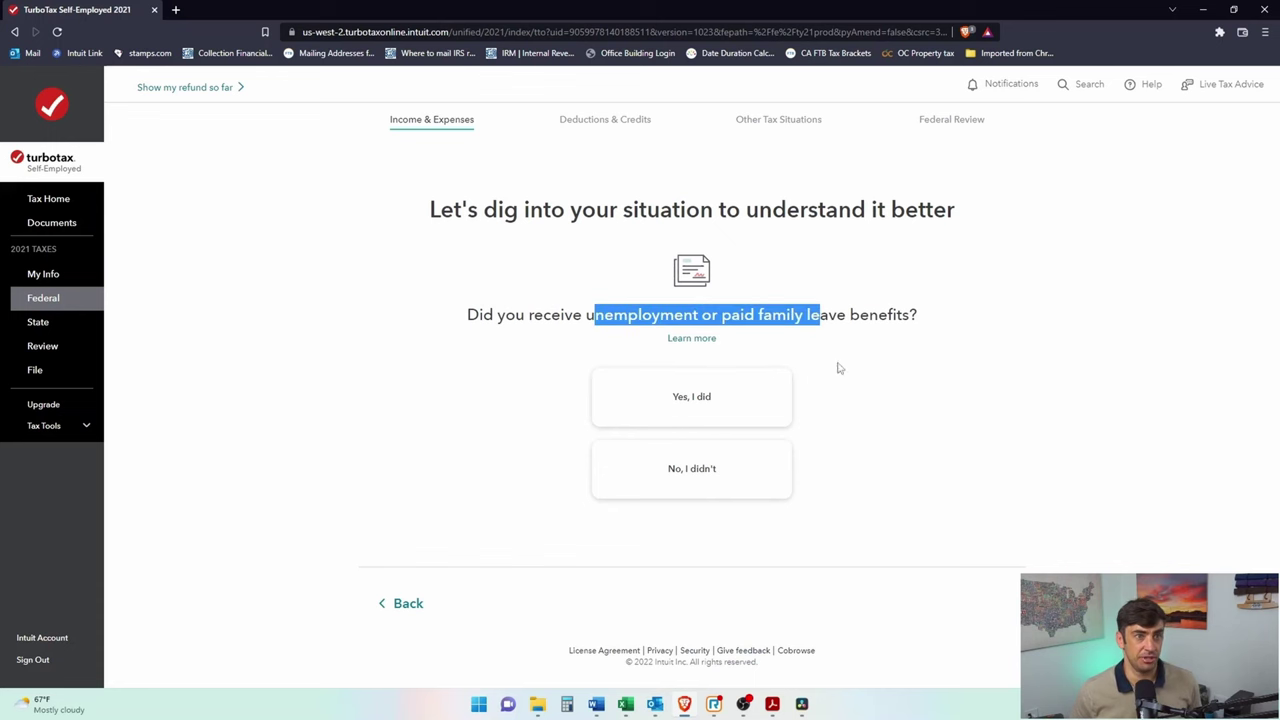
pyautogui.click(743, 403)
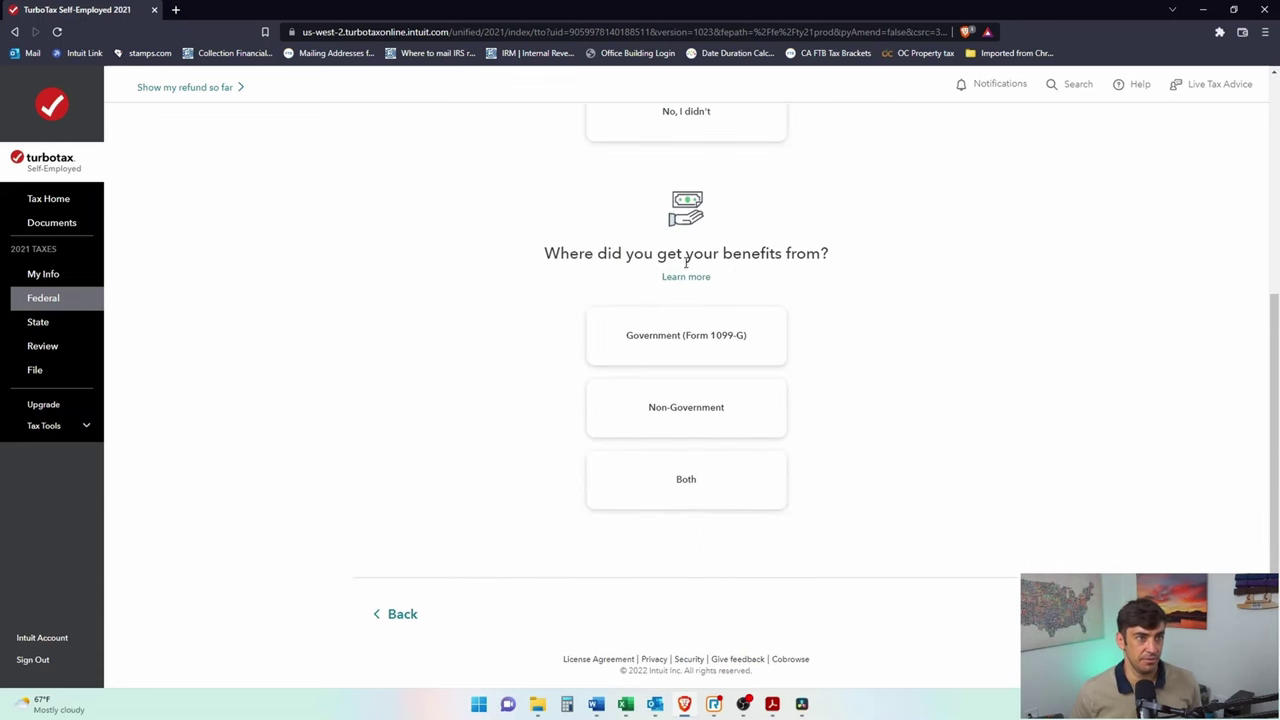
pyautogui.click(724, 332)
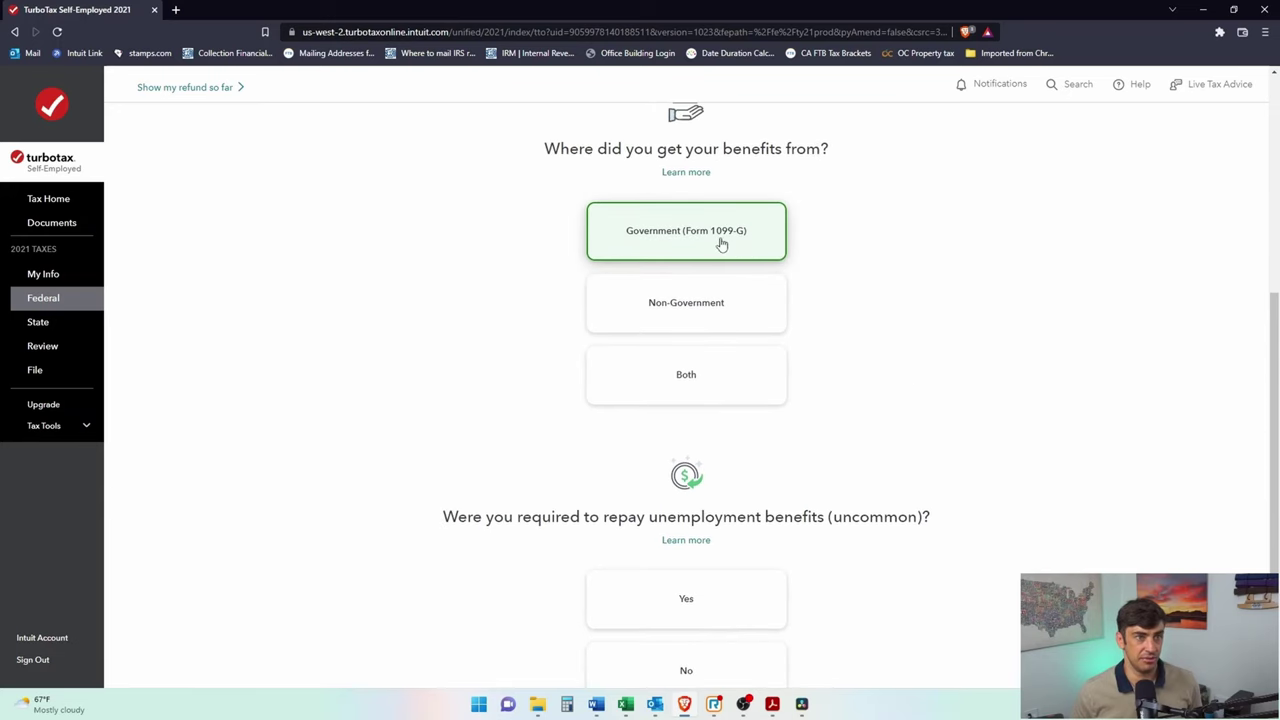
pyautogui.scroll(-2, 844, 448)
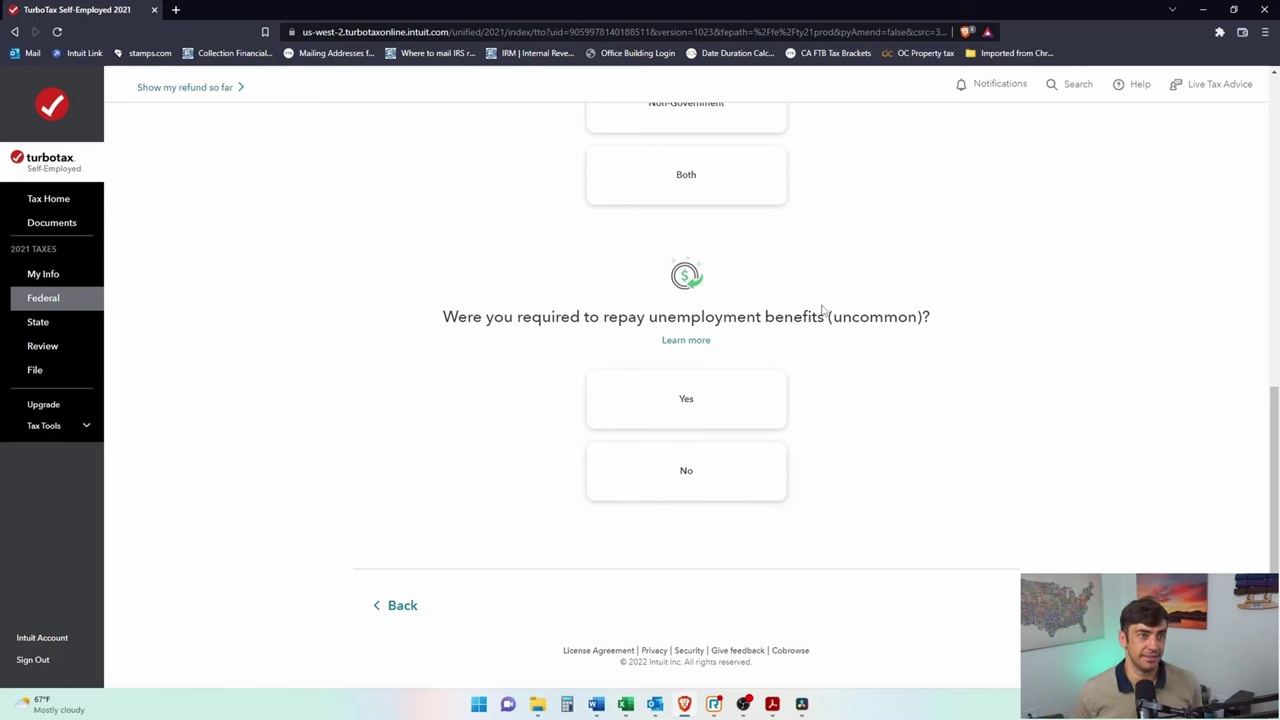
pyautogui.click(691, 477)
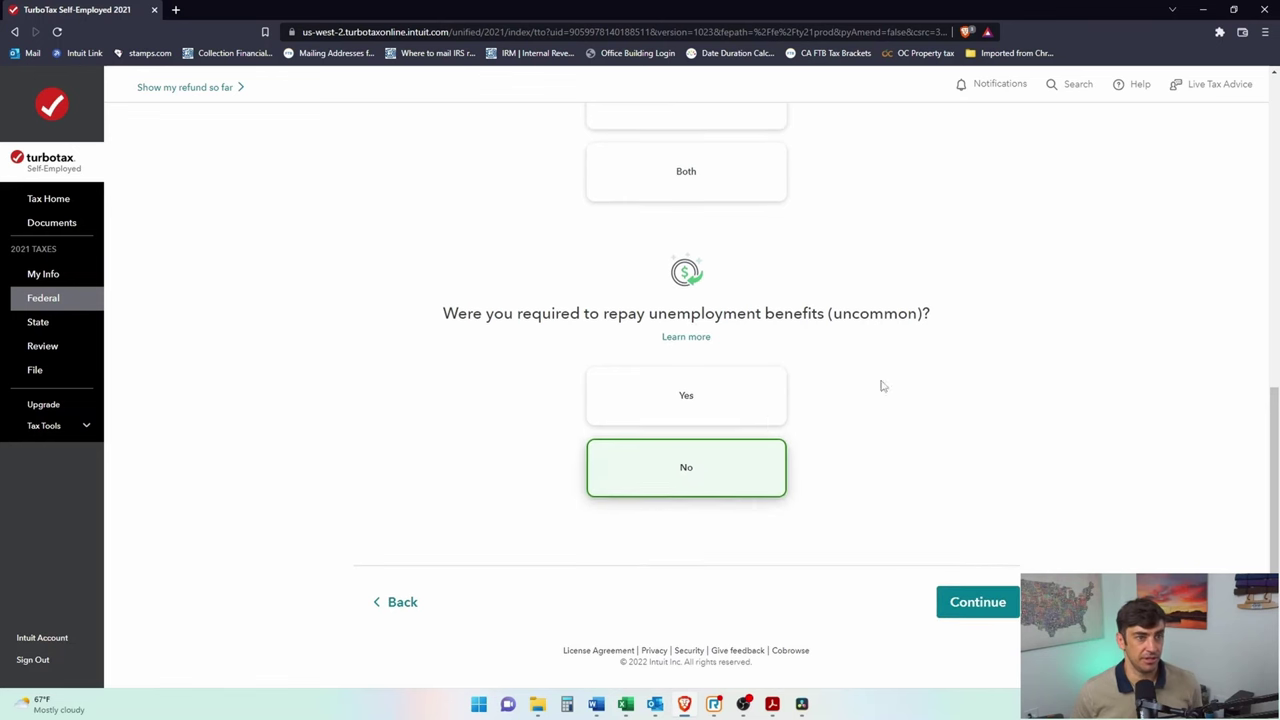
pyautogui.click(985, 607)
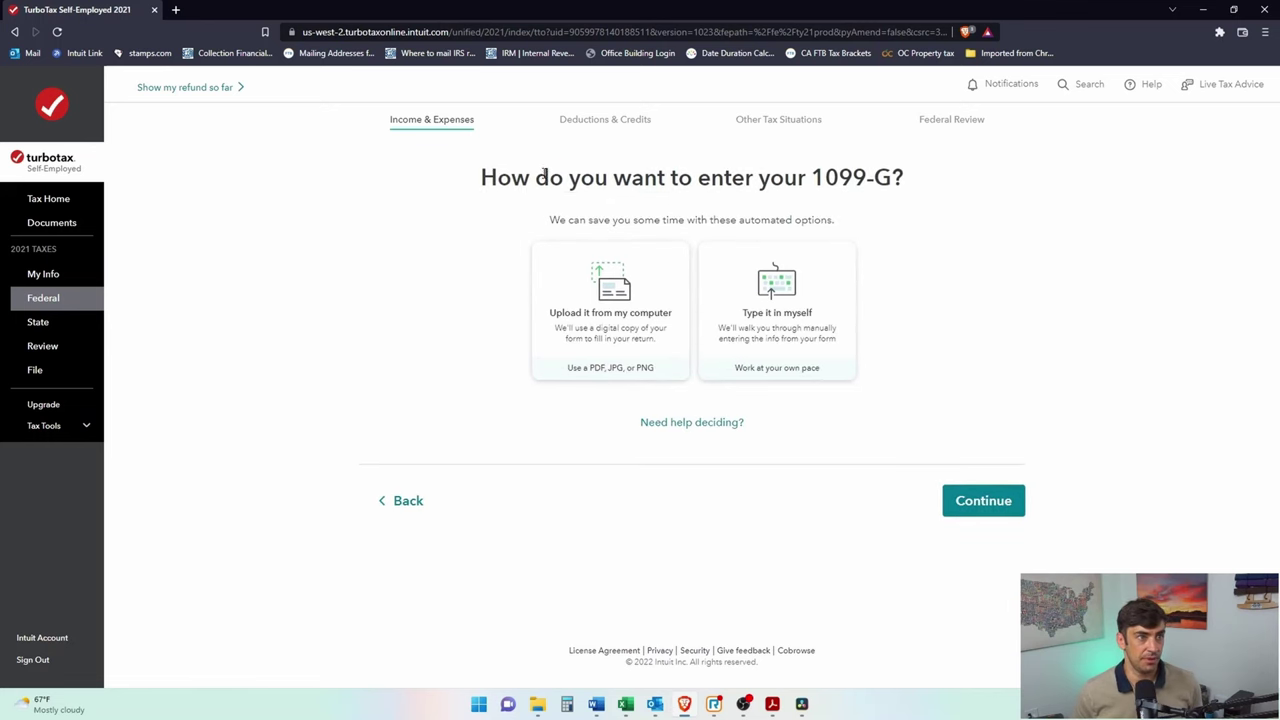
# Step: Choose to upload the 1099-G from your computer
pyautogui.moveTo(568, 178); pyautogui.dragTo(840, 176)
pyautogui.click(651, 340)
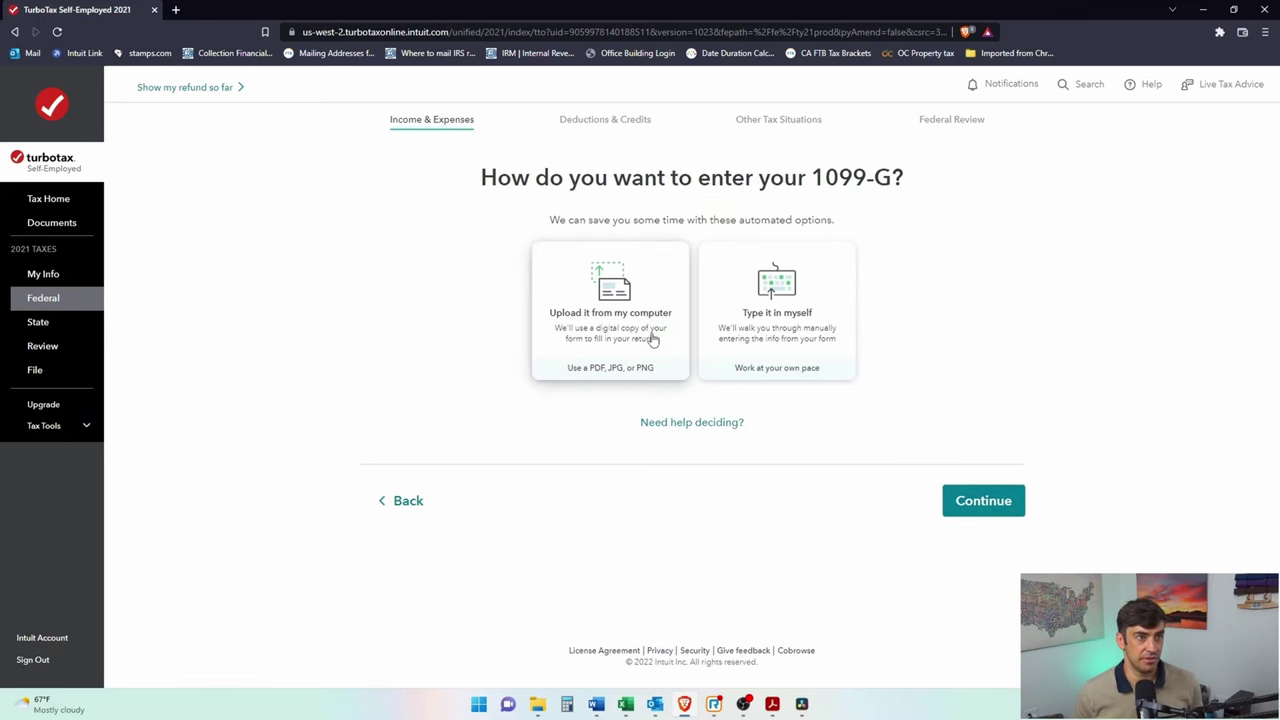
pyautogui.click(990, 506)
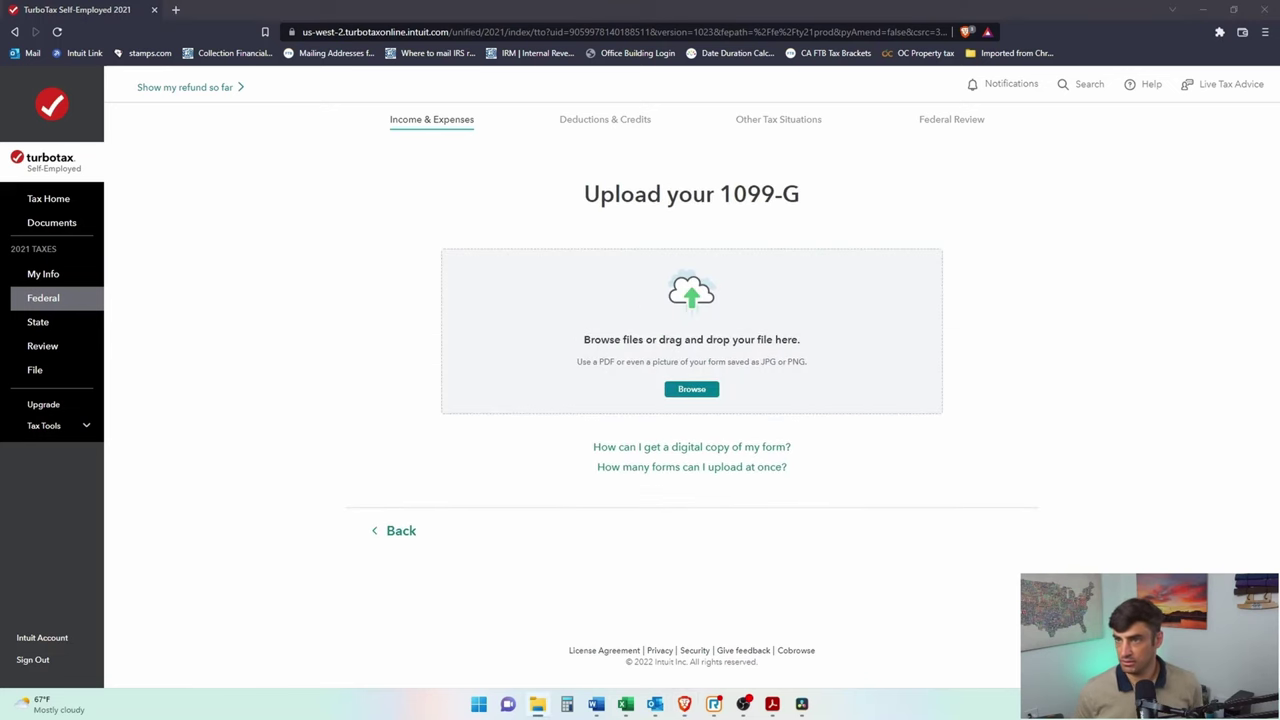
# Step: Drop the 1099-G PDF onto the upload area and bring the PDF window forward
pyautogui.moveTo(1279, 410); pyautogui.dragTo(748, 356)
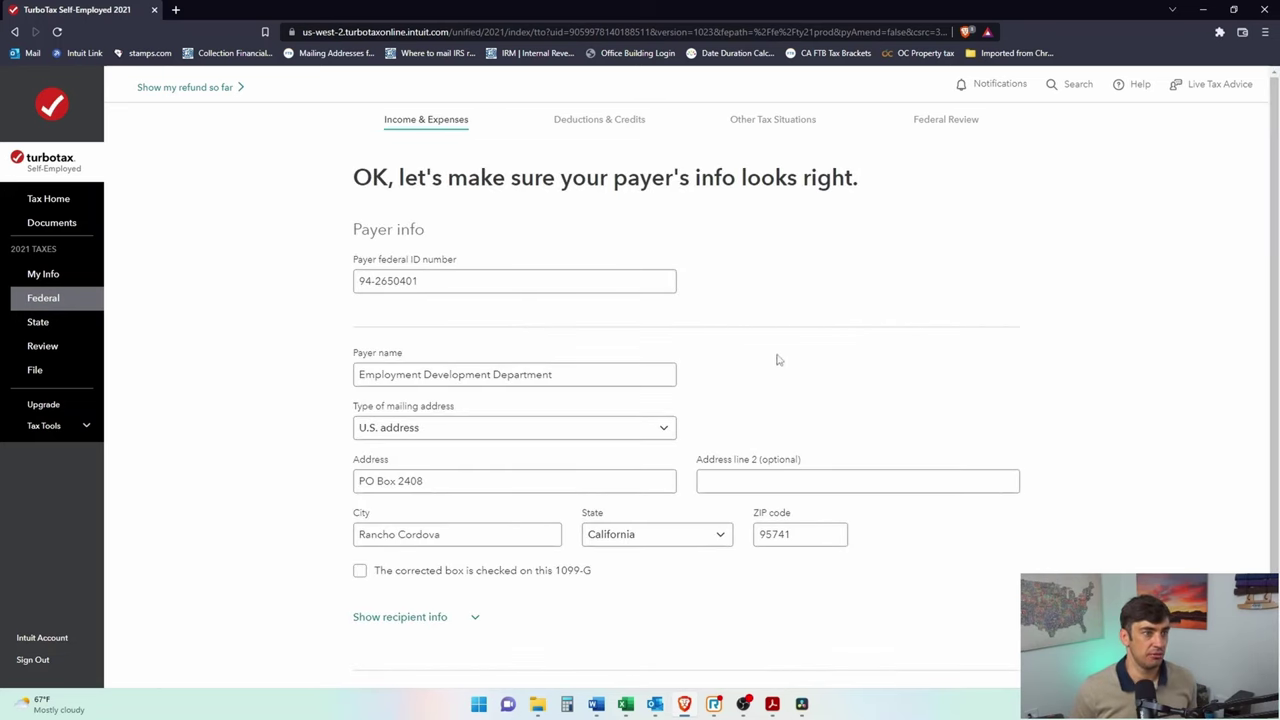
pyautogui.scroll(-1, 1010, 415)
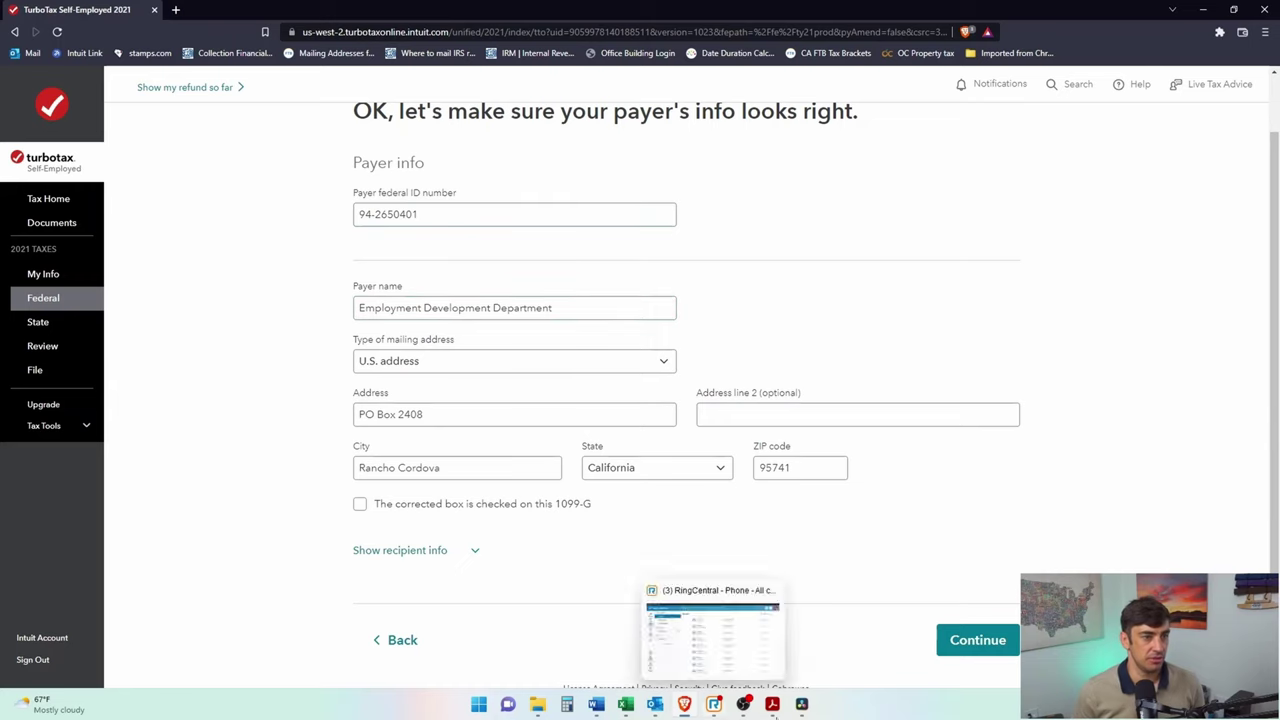
pyautogui.moveTo(772, 704)
pyautogui.click(852, 645)
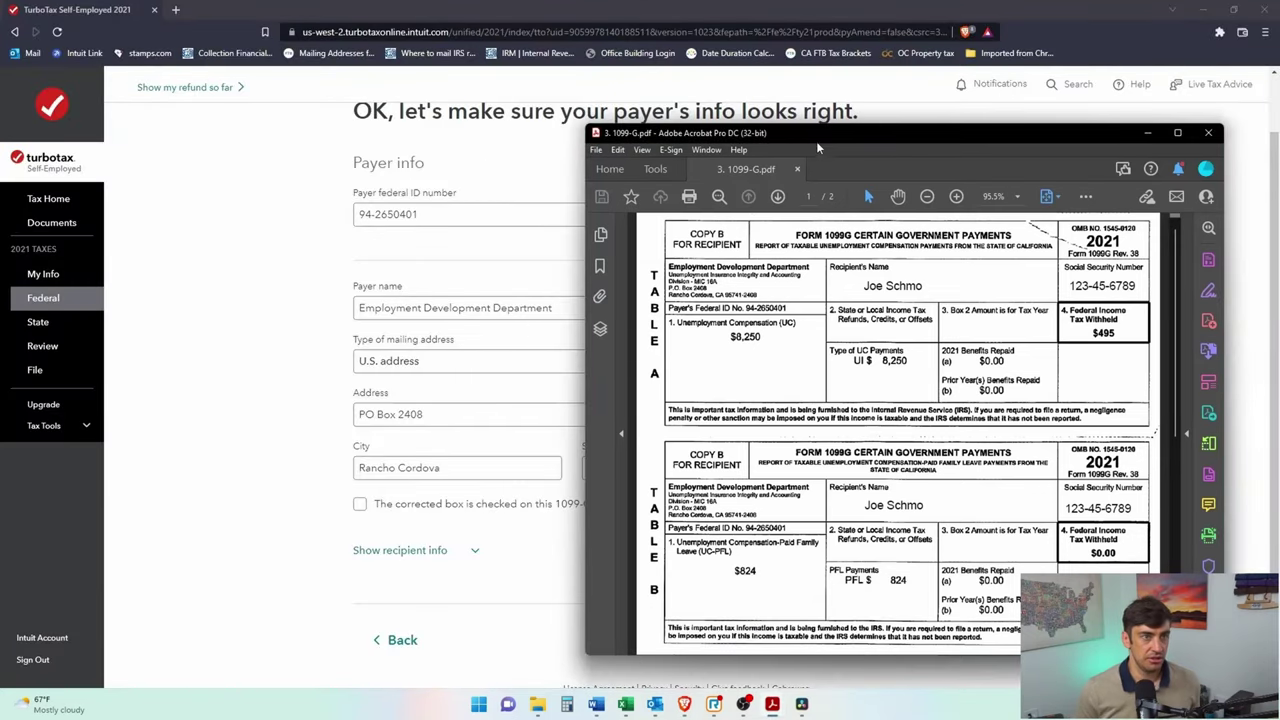
pyautogui.moveTo(817, 148); pyautogui.dragTo(938, 96)
pyautogui.scroll(4, 865, 298)
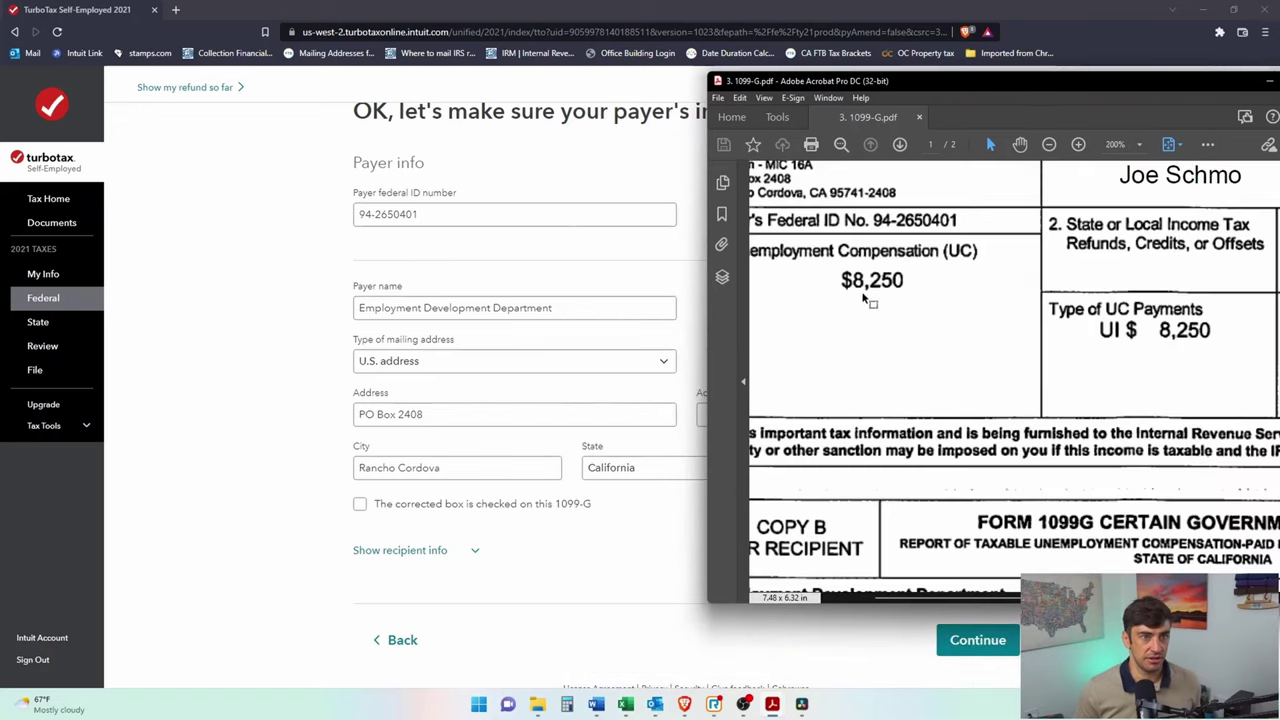
pyautogui.scroll(1, 900, 340)
pyautogui.hscroll(-2, 930, 400)
pyautogui.scroll(1, 936, 423)
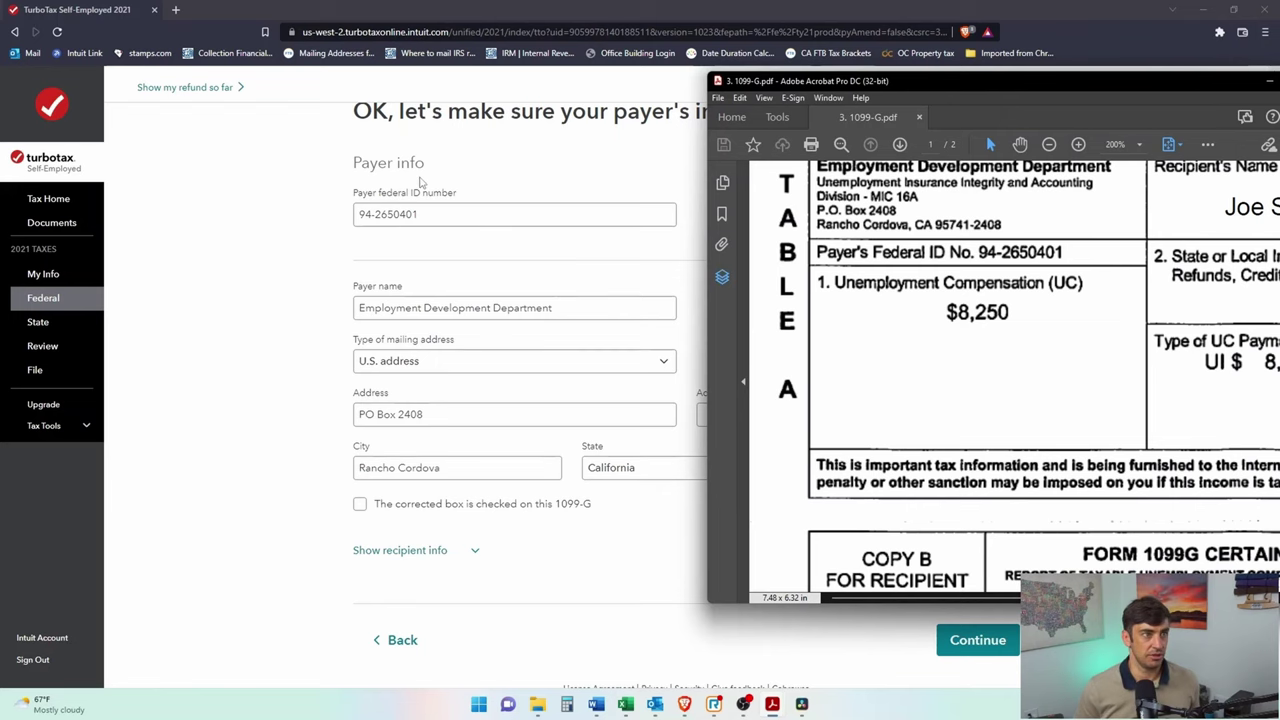
pyautogui.moveTo(813, 231); pyautogui.dragTo(1064, 222)
pyautogui.doubleClick(1014, 79)
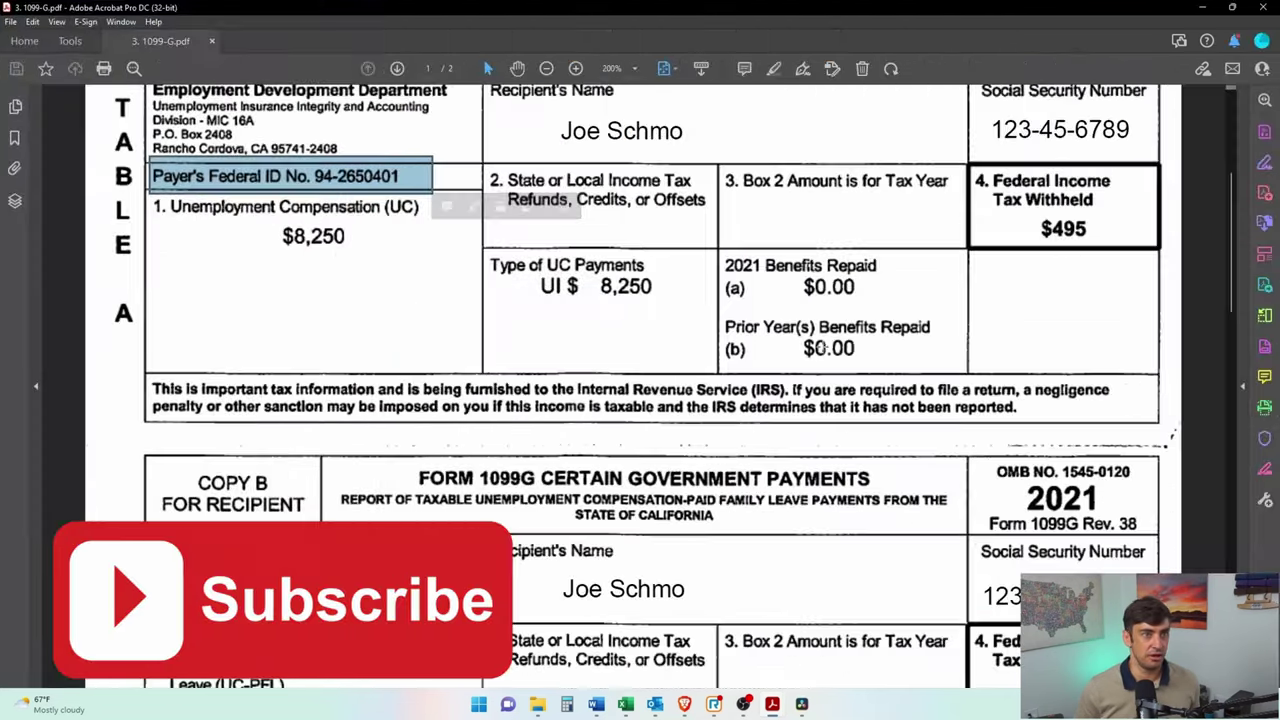
pyautogui.scroll(3, 817, 352)
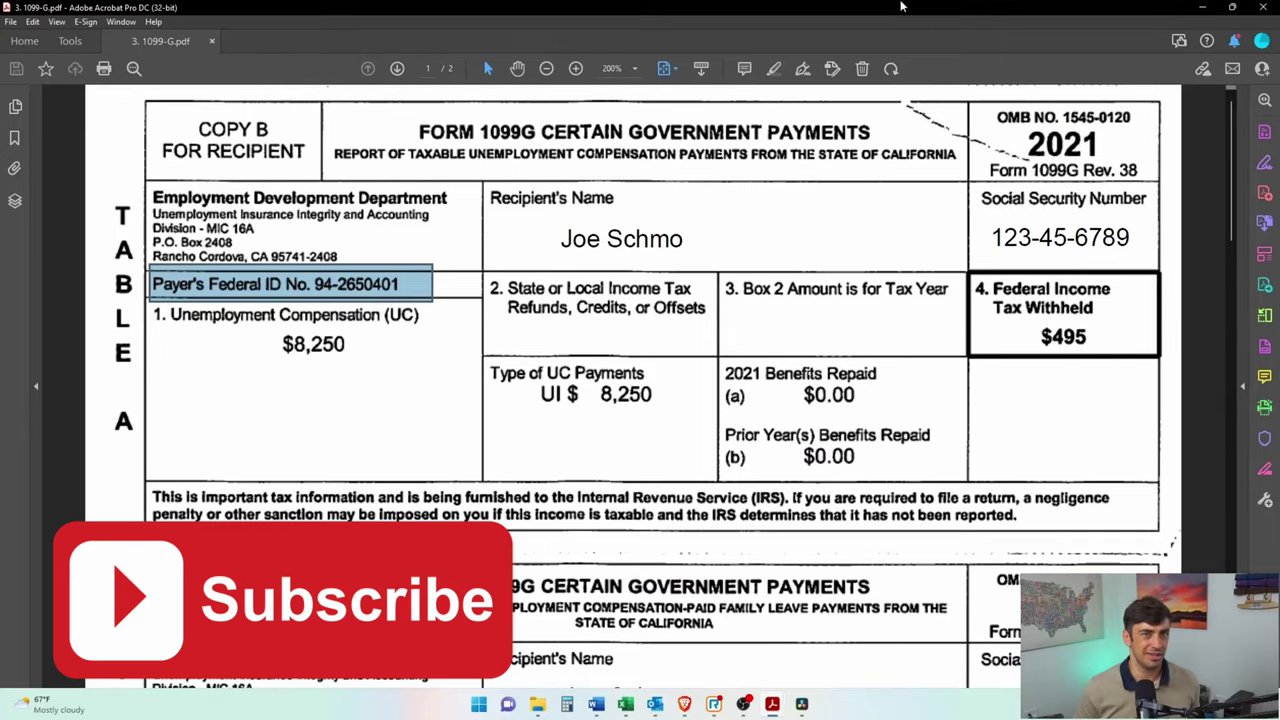
pyautogui.doubleClick(887, 8)
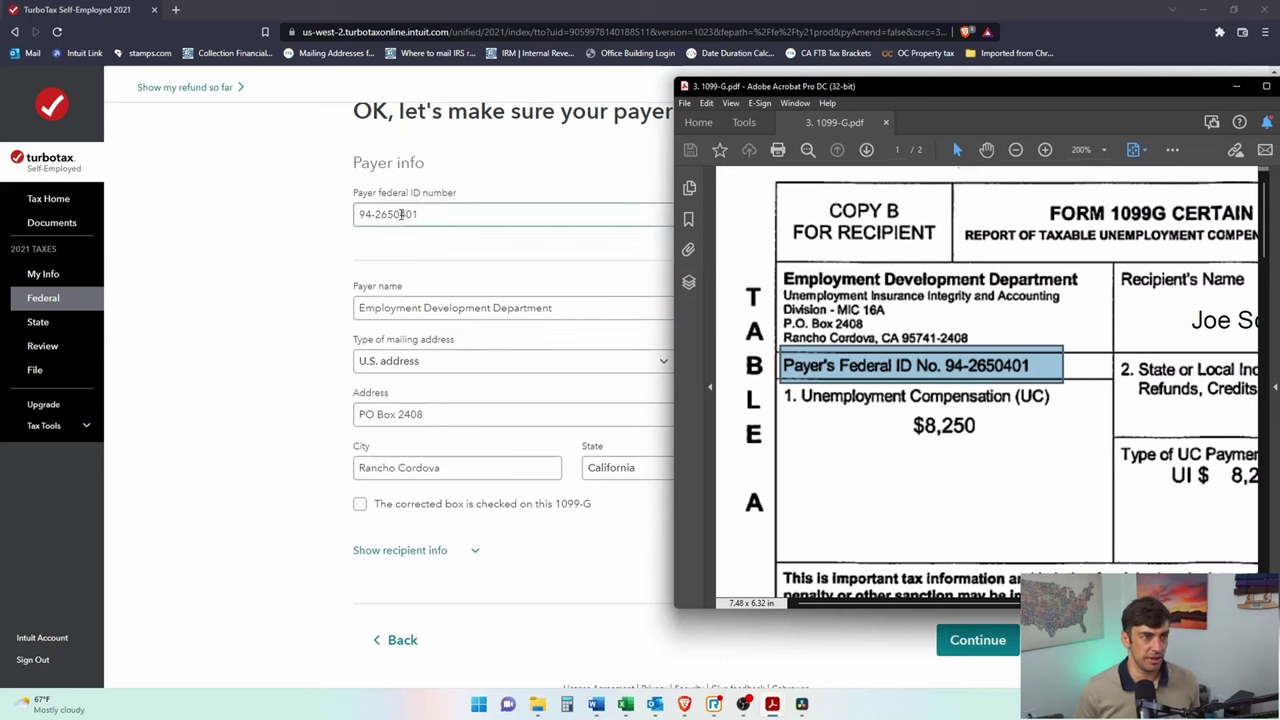
pyautogui.moveTo(779, 263); pyautogui.dragTo(1104, 344)
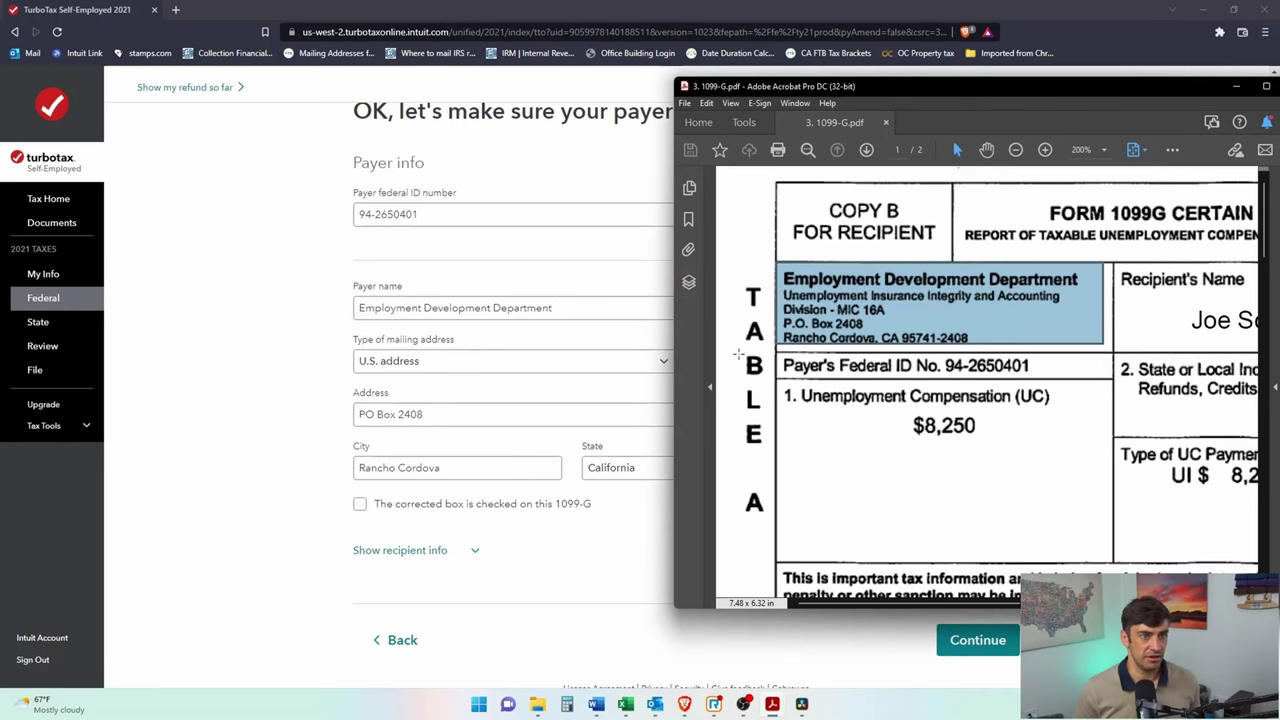
pyautogui.click(547, 522)
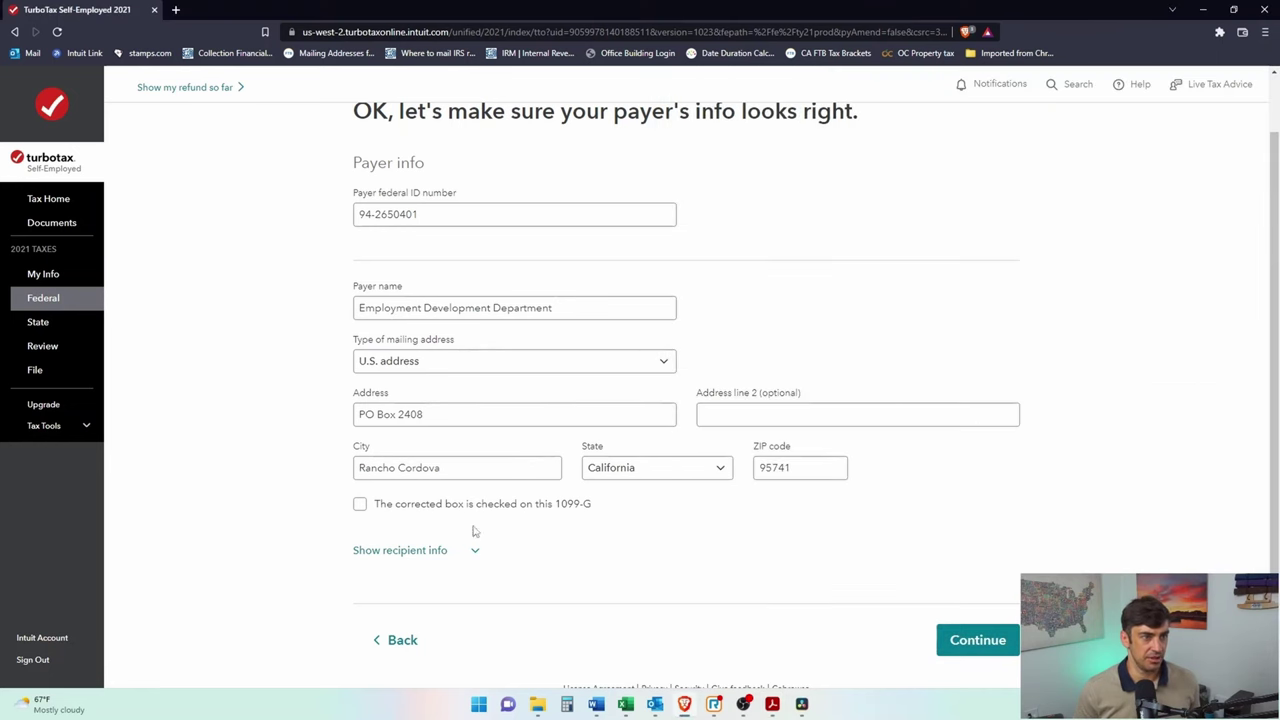
# Step: Accept the prefilled payer info and bring the 1099-G PDF back in front
pyautogui.scroll(-1, 530, 540)
pyautogui.click(972, 612)
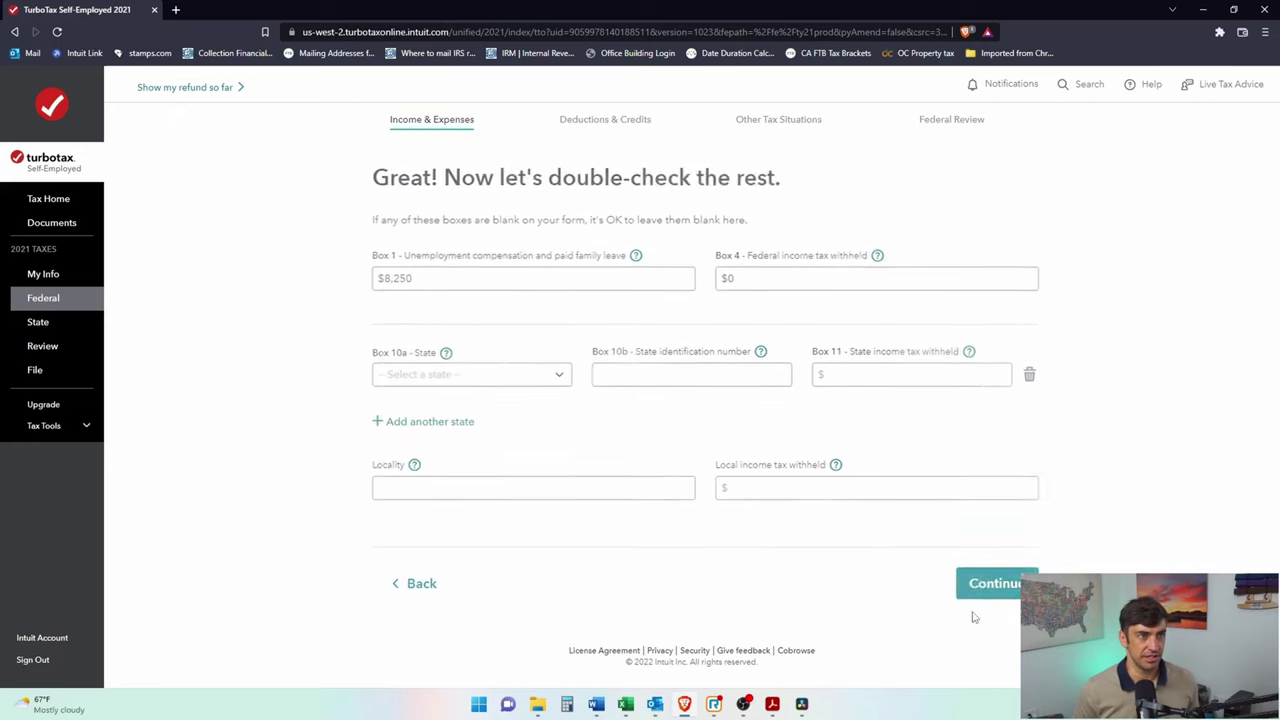
pyautogui.moveTo(781, 713)
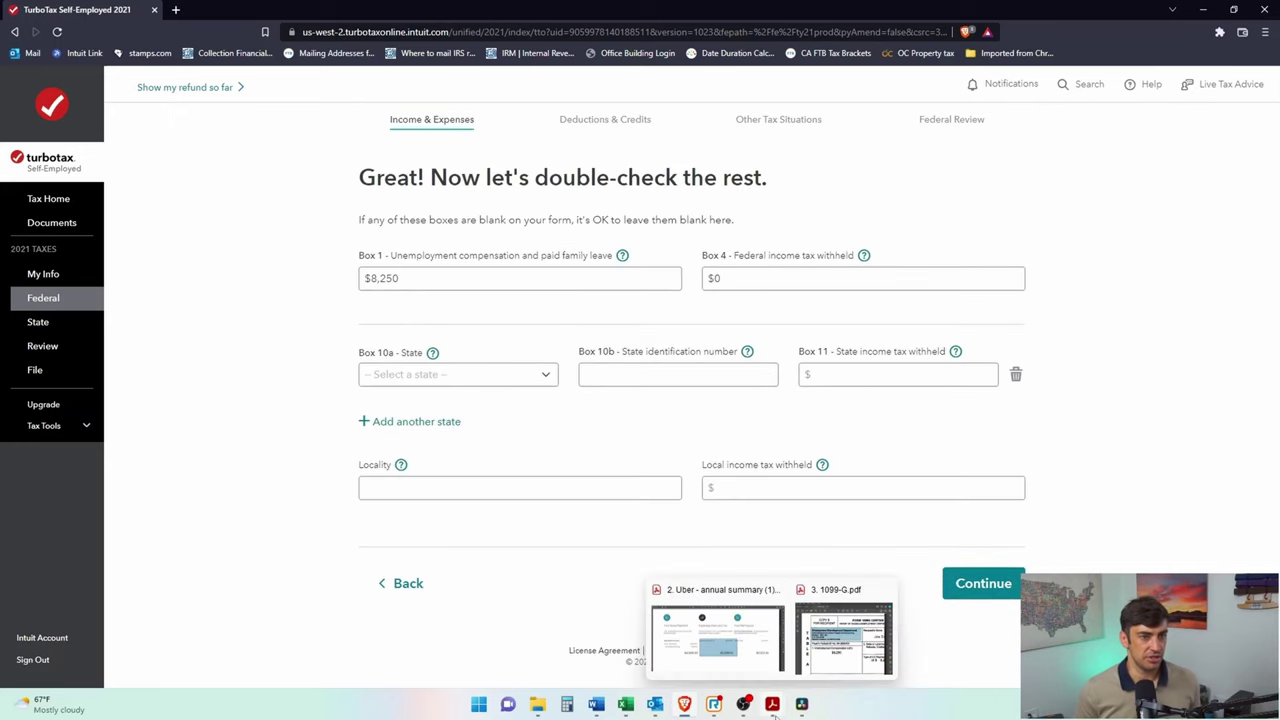
pyautogui.click(843, 632)
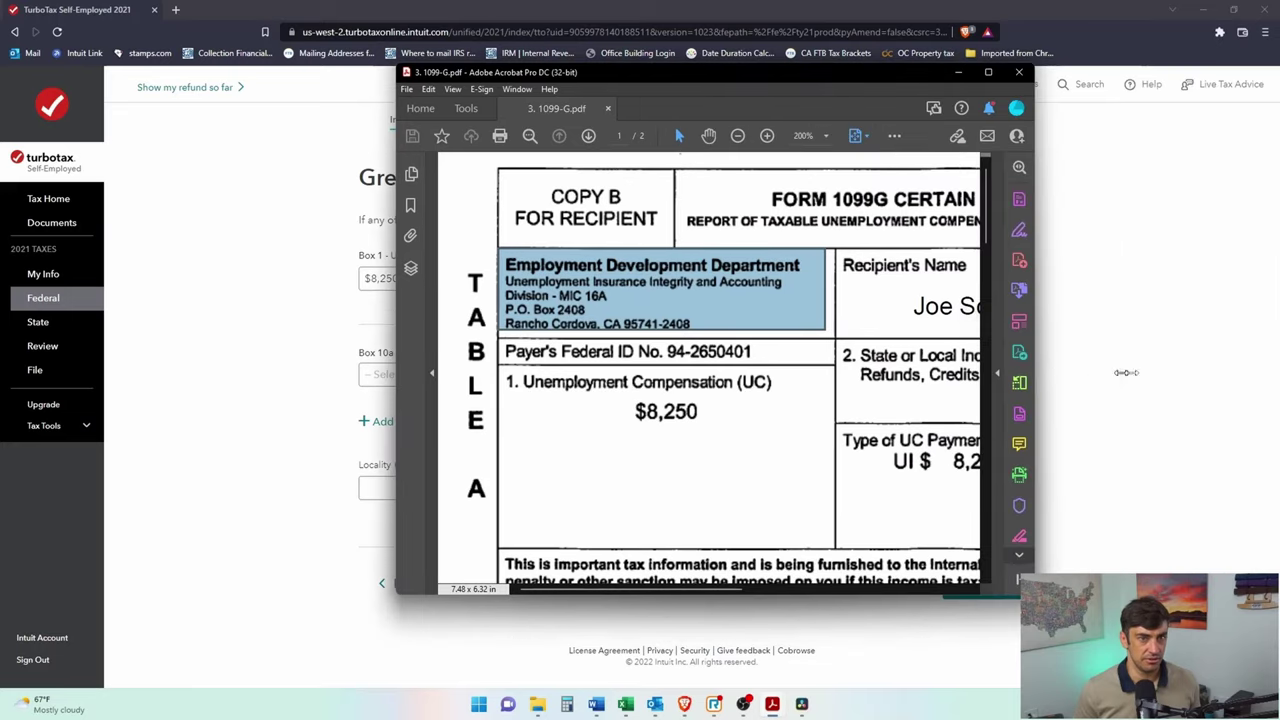
# Step: Resize and reposition the PDF window to find the $495 federal tax withheld in Box 4
pyautogui.moveTo(1126, 372); pyautogui.dragTo(1218, 372)
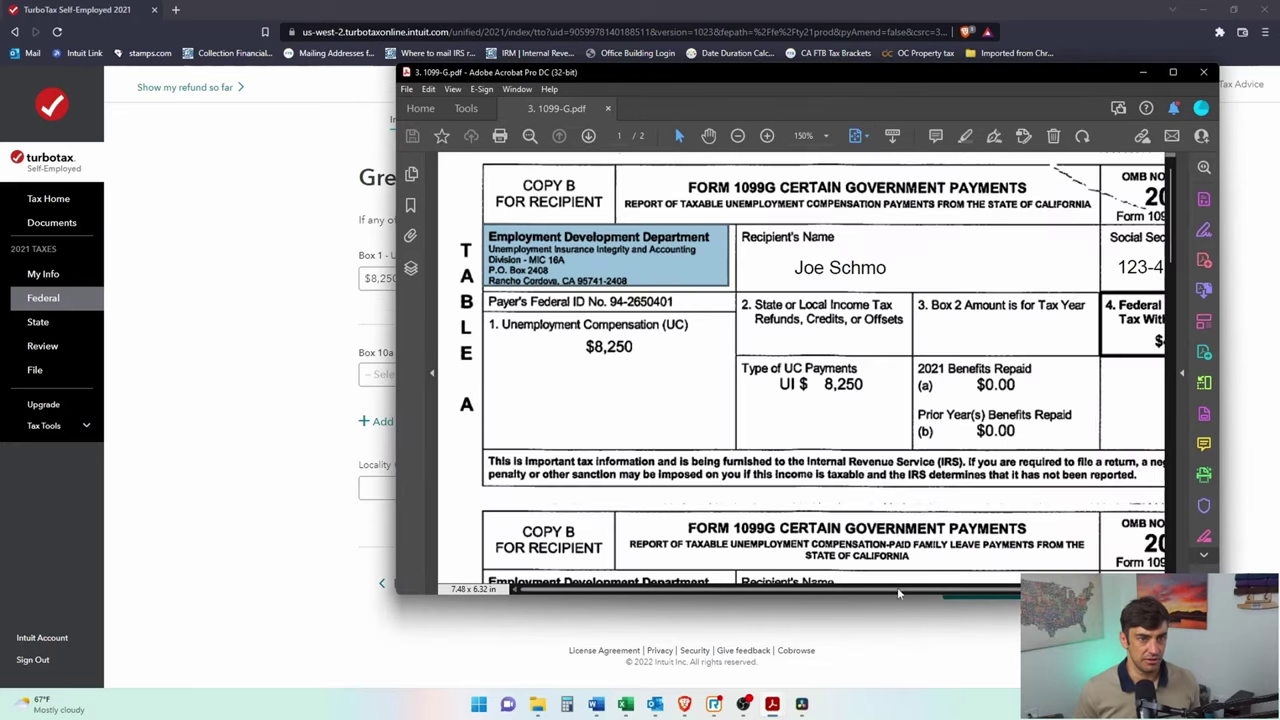
pyautogui.hscroll(2, 1022, 388)
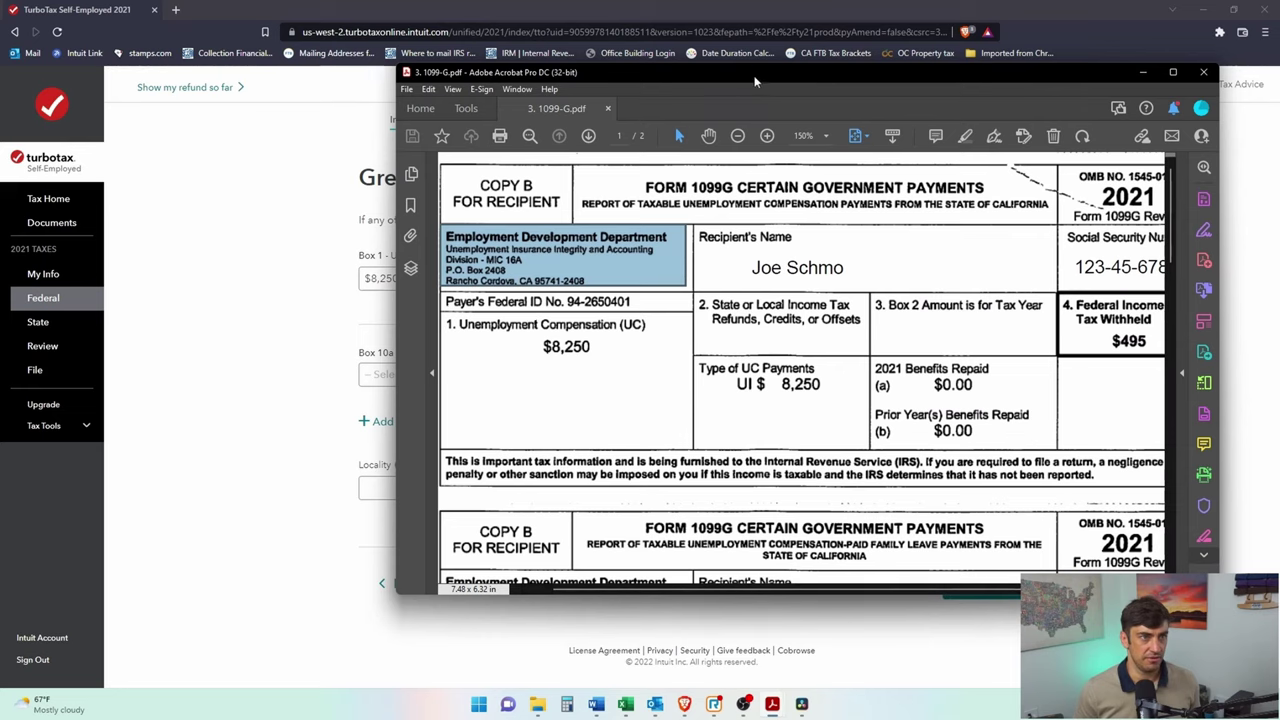
pyautogui.moveTo(755, 82); pyautogui.dragTo(739, 338)
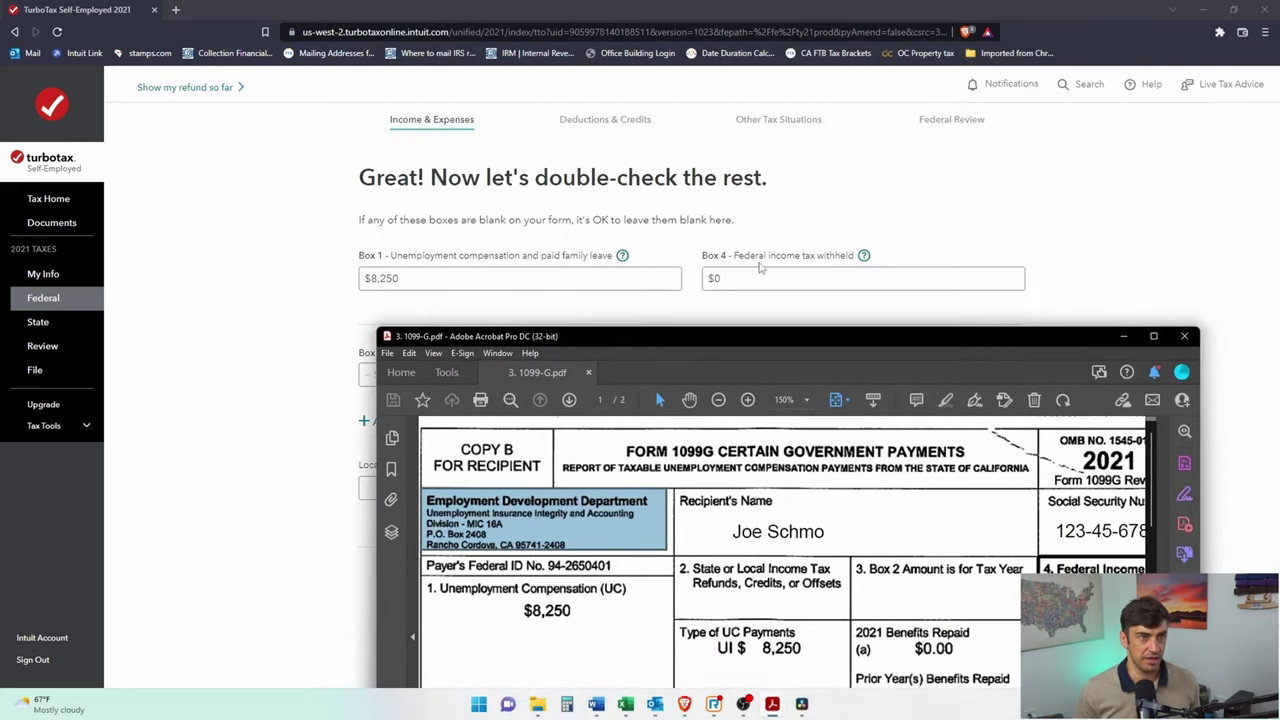
pyautogui.moveTo(800, 330); pyautogui.dragTo(706, 127)
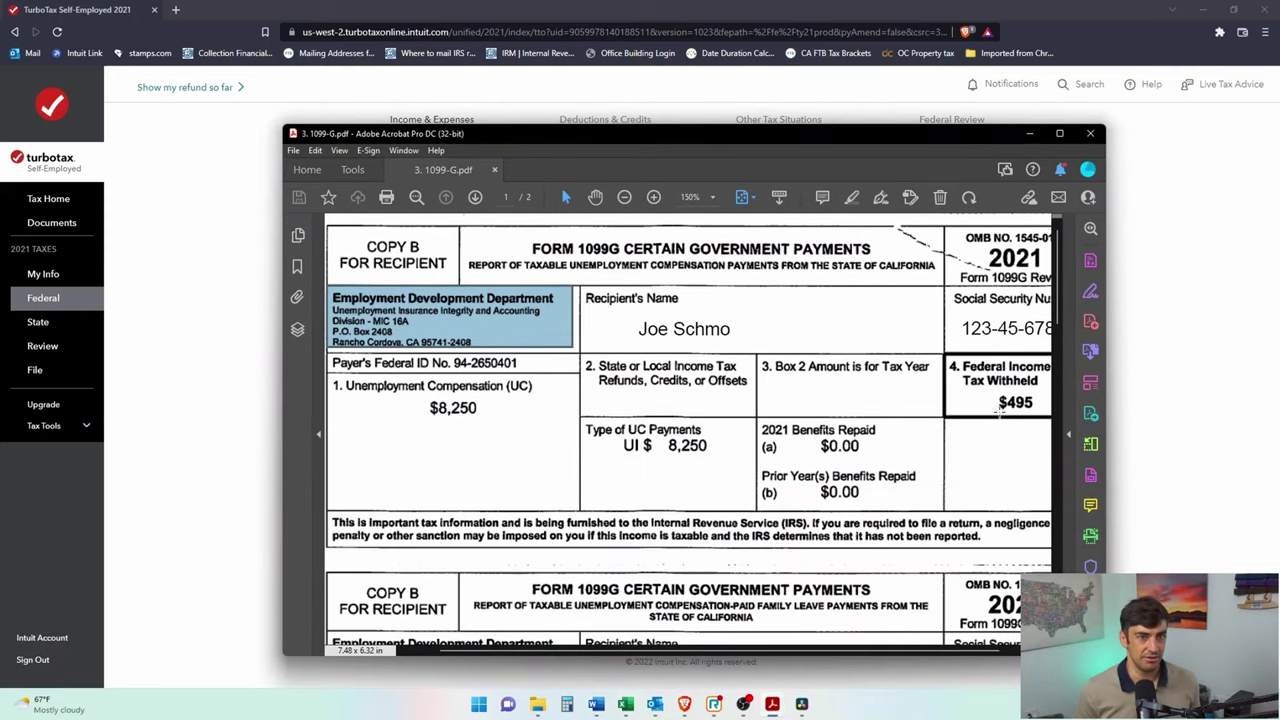
pyautogui.moveTo(998, 412); pyautogui.dragTo(1040, 416)
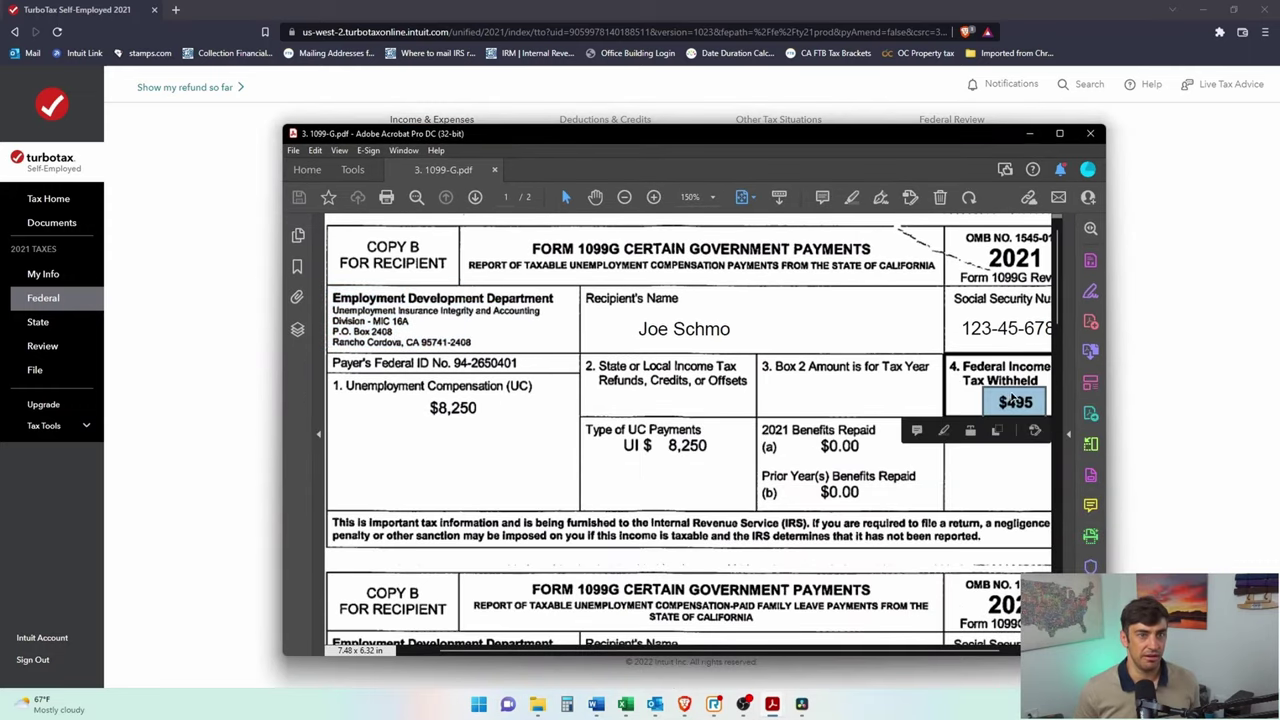
pyautogui.moveTo(826, 135); pyautogui.dragTo(943, 126)
pyautogui.click(901, 16)
# Step: Select the Box 4 withholding field and bring the 1099-G PDF forward for comparison
pyautogui.click(858, 278)
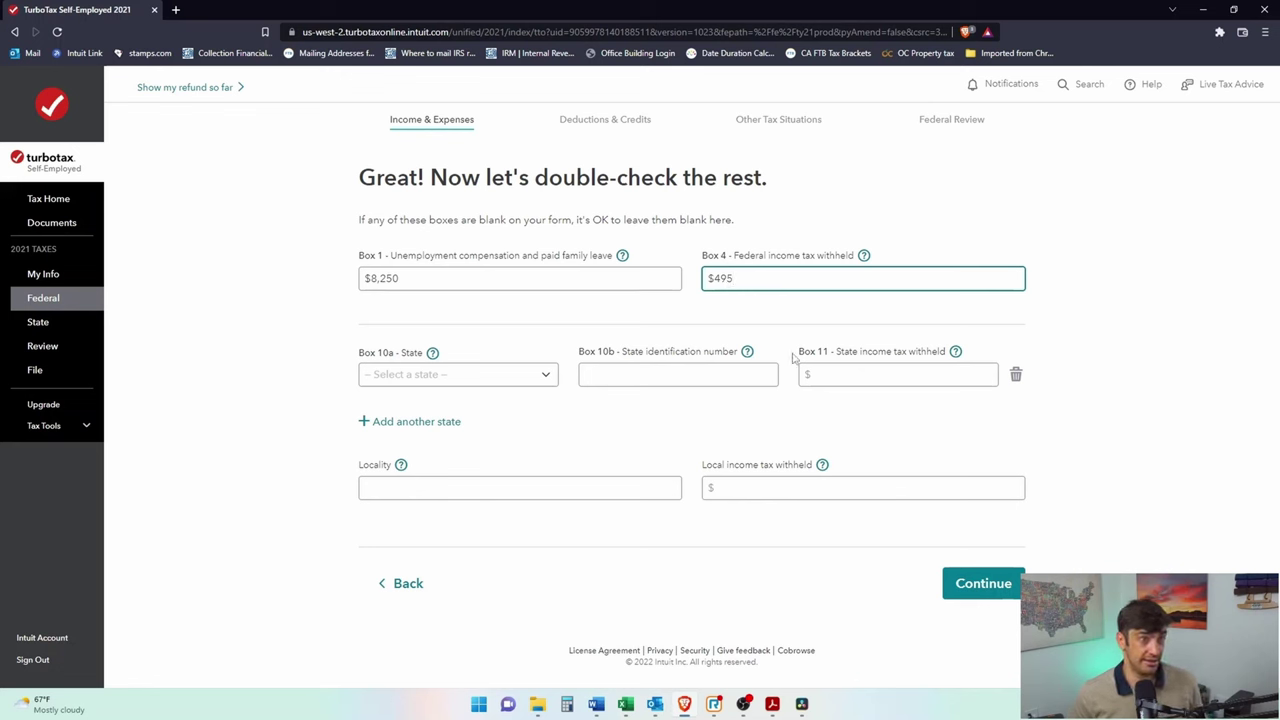
pyautogui.moveTo(772, 704)
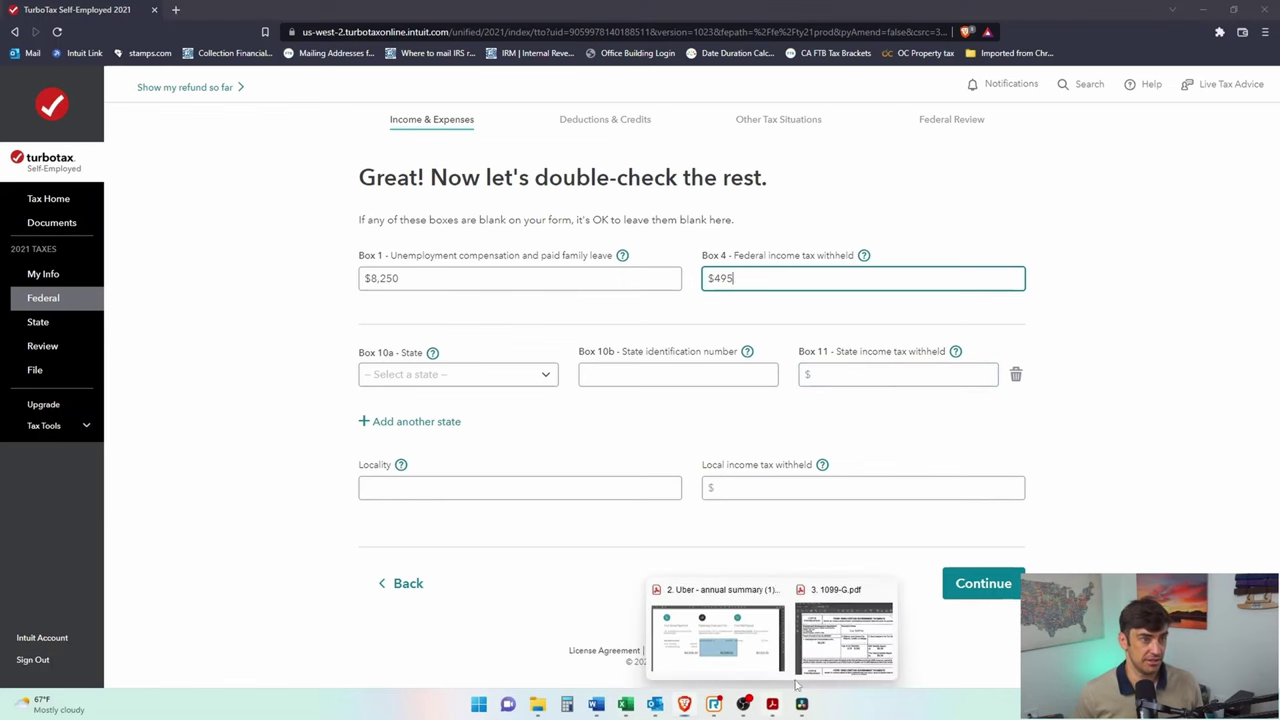
pyautogui.click(847, 636)
pyautogui.scroll(-1, 1006, 462)
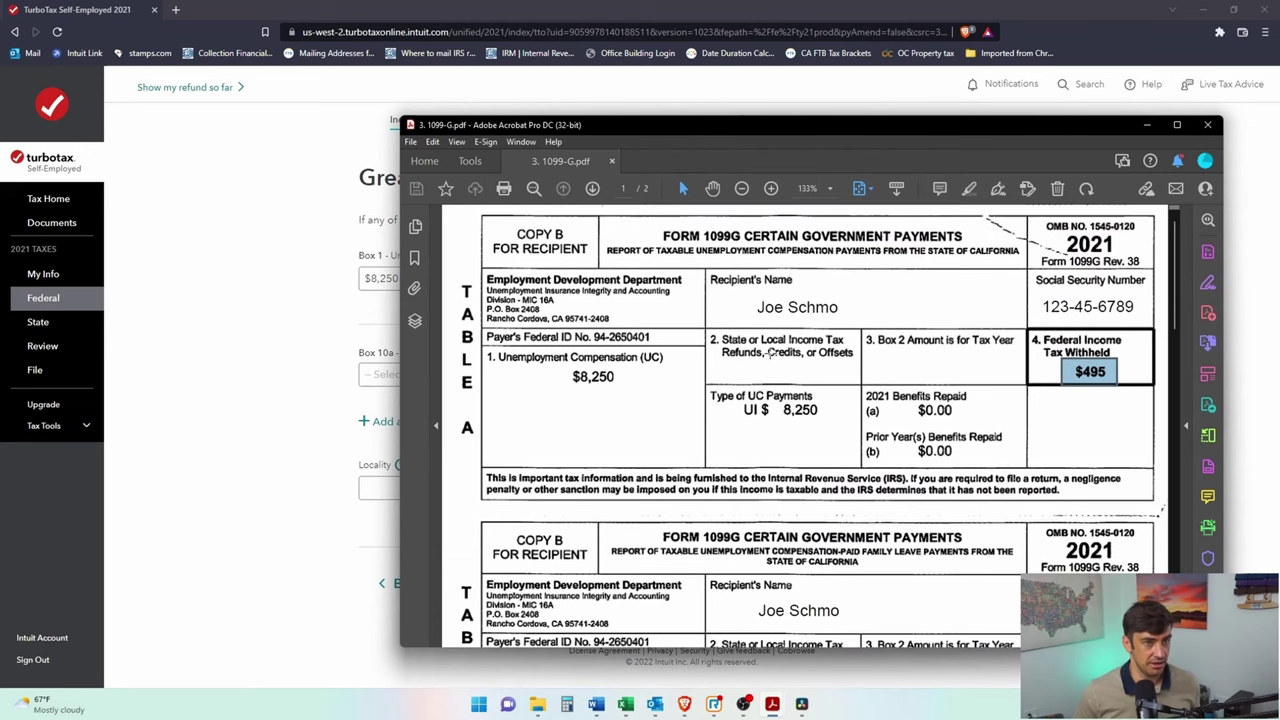
pyautogui.moveTo(476, 344); pyautogui.dragTo(740, 404)
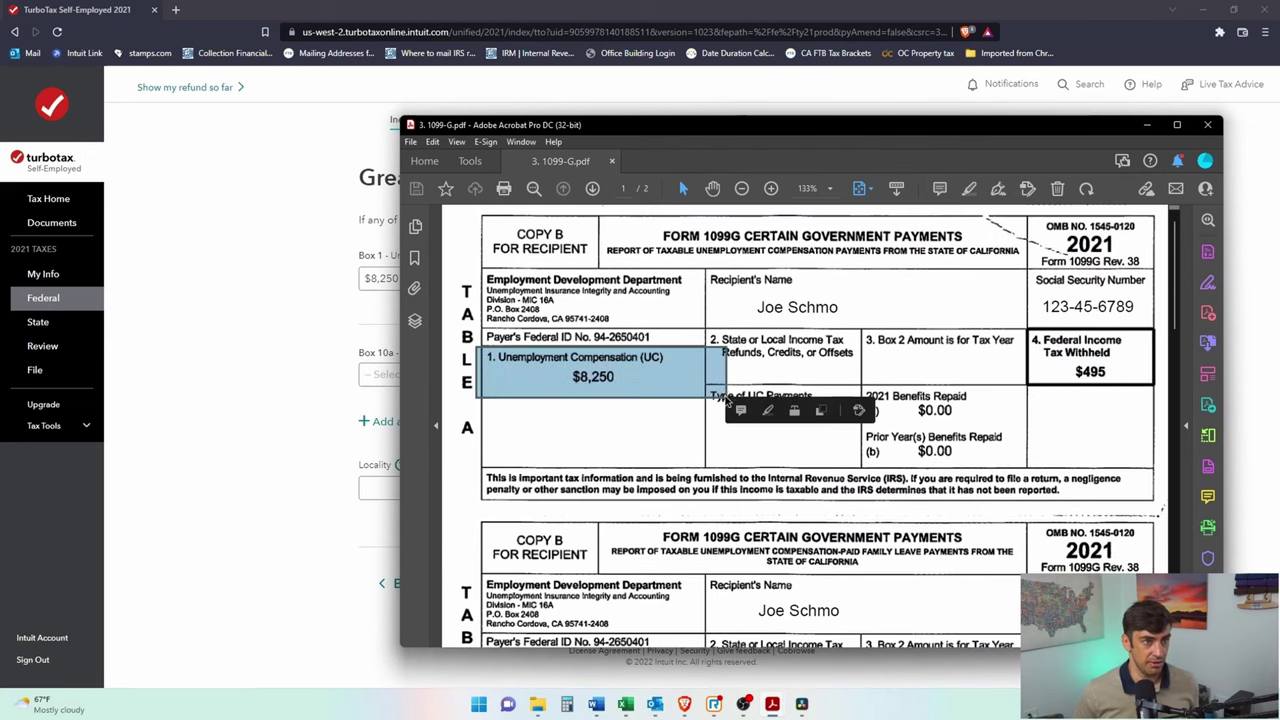
pyautogui.scroll(-2, 760, 400)
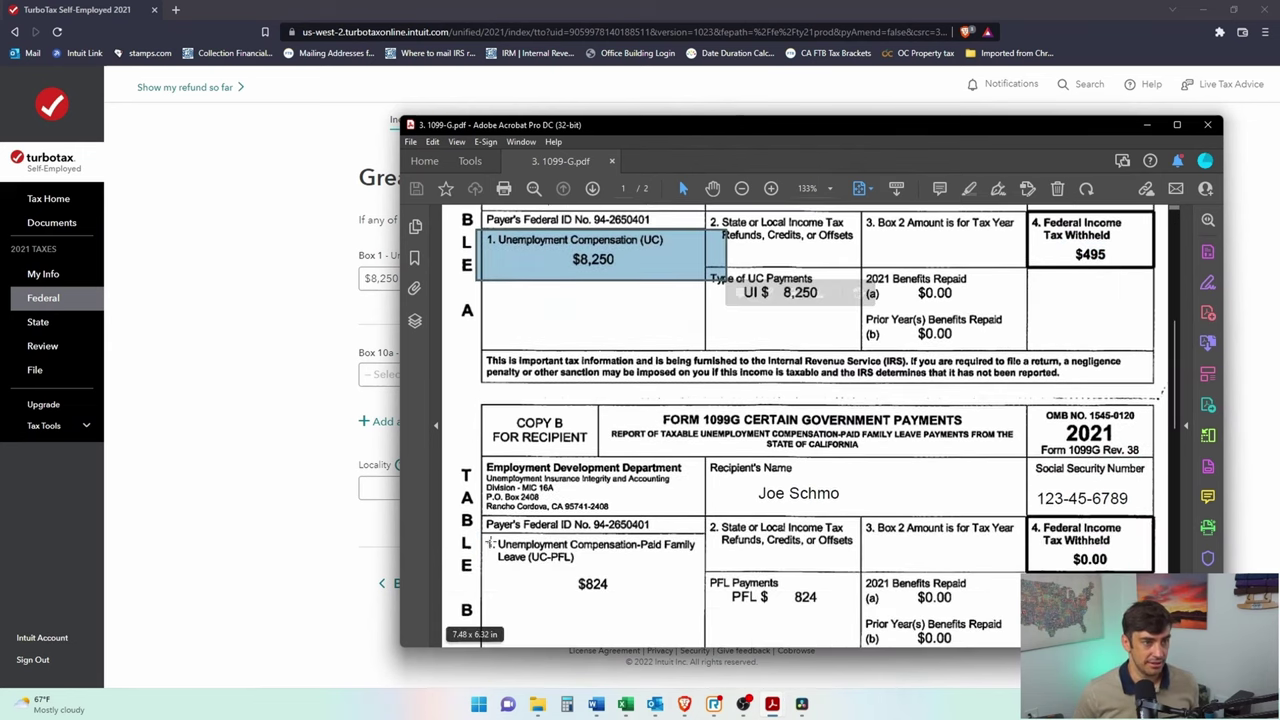
# Step: Mark the PDF's $8,250 unemployment and $824 family leave boxes, checking them against TurboTax
pyautogui.moveTo(490, 541); pyautogui.dragTo(709, 603)
pyautogui.click(718, 510)
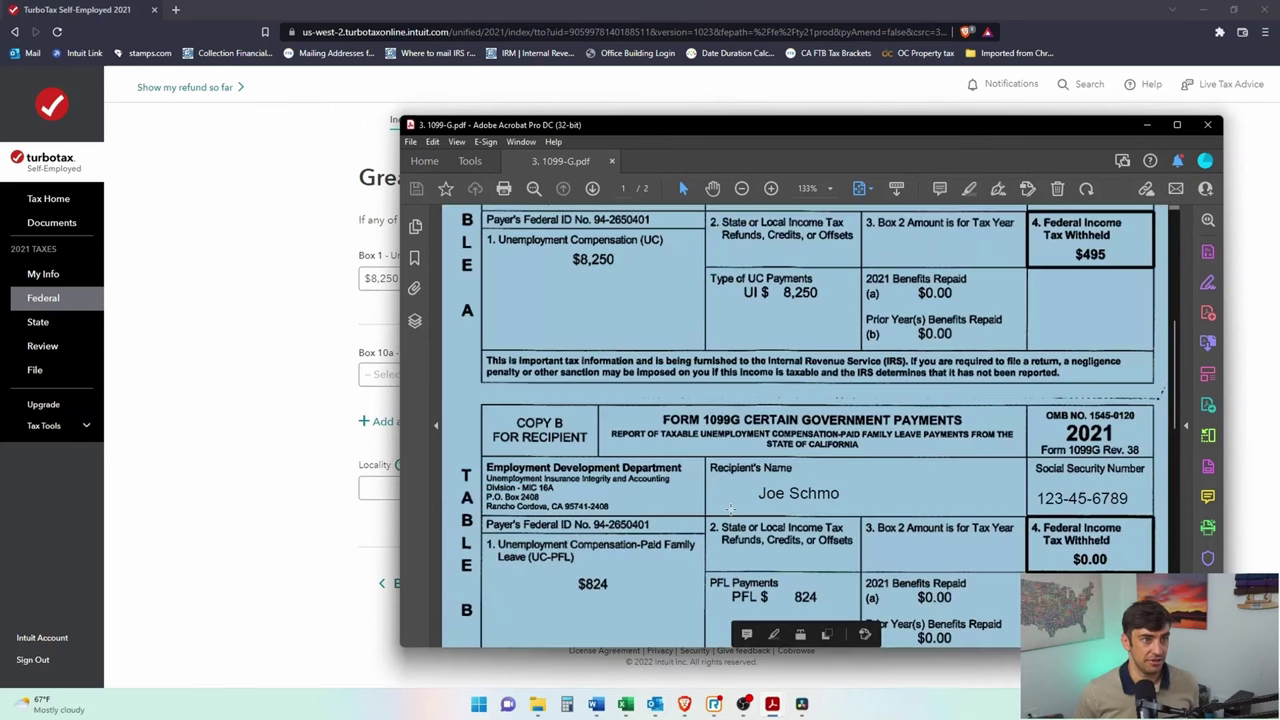
pyautogui.moveTo(543, 221); pyautogui.dragTo(697, 279)
pyautogui.moveTo(517, 536); pyautogui.dragTo(707, 603)
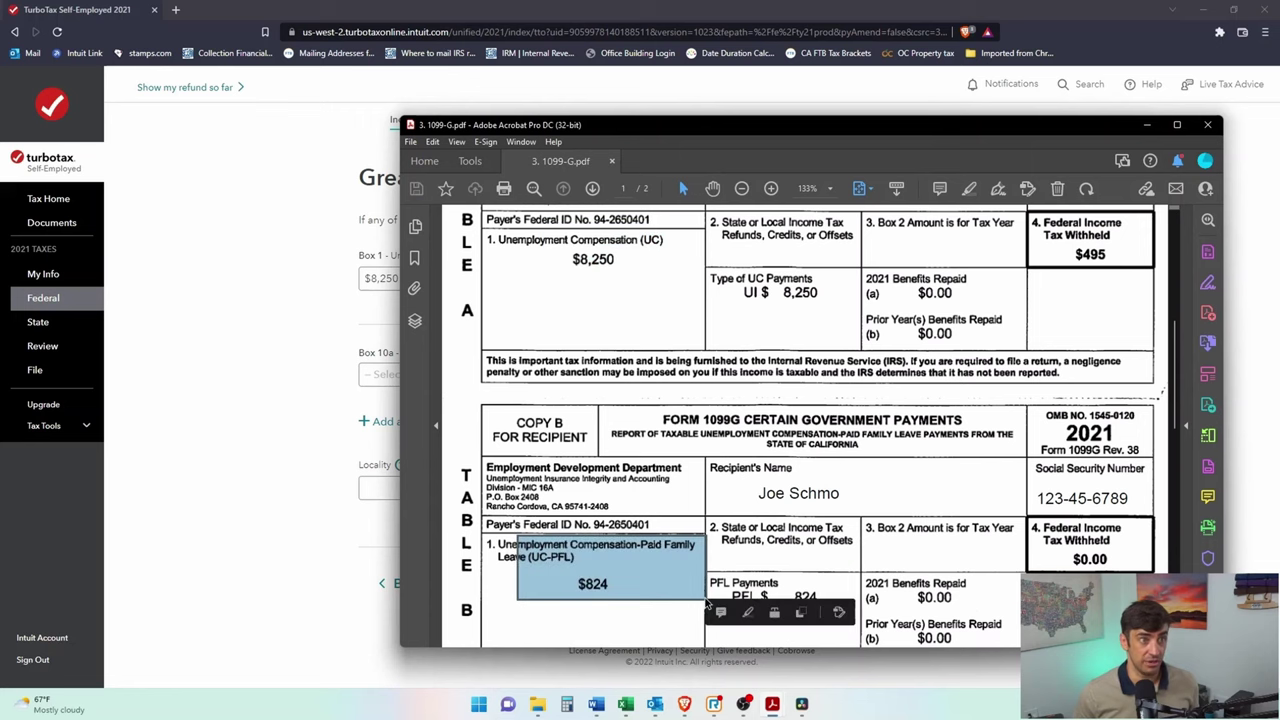
pyautogui.click(296, 378)
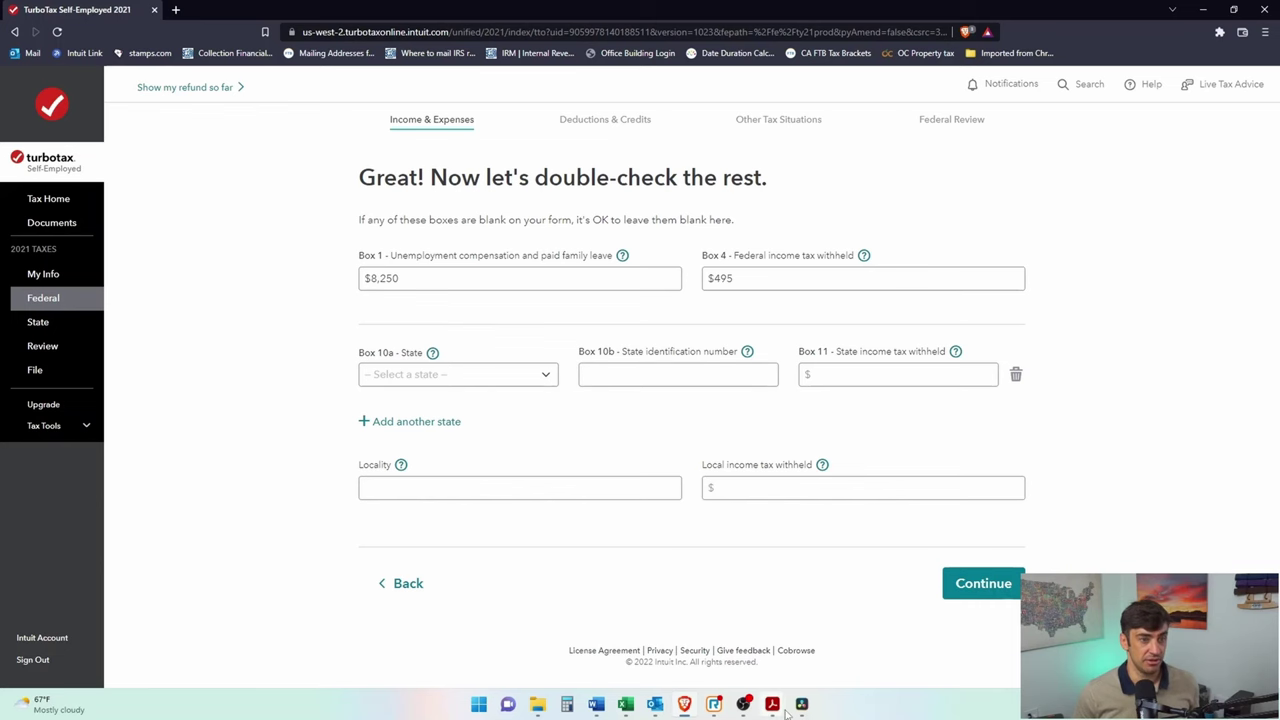
pyautogui.click(840, 658)
pyautogui.scroll(3, 832, 392)
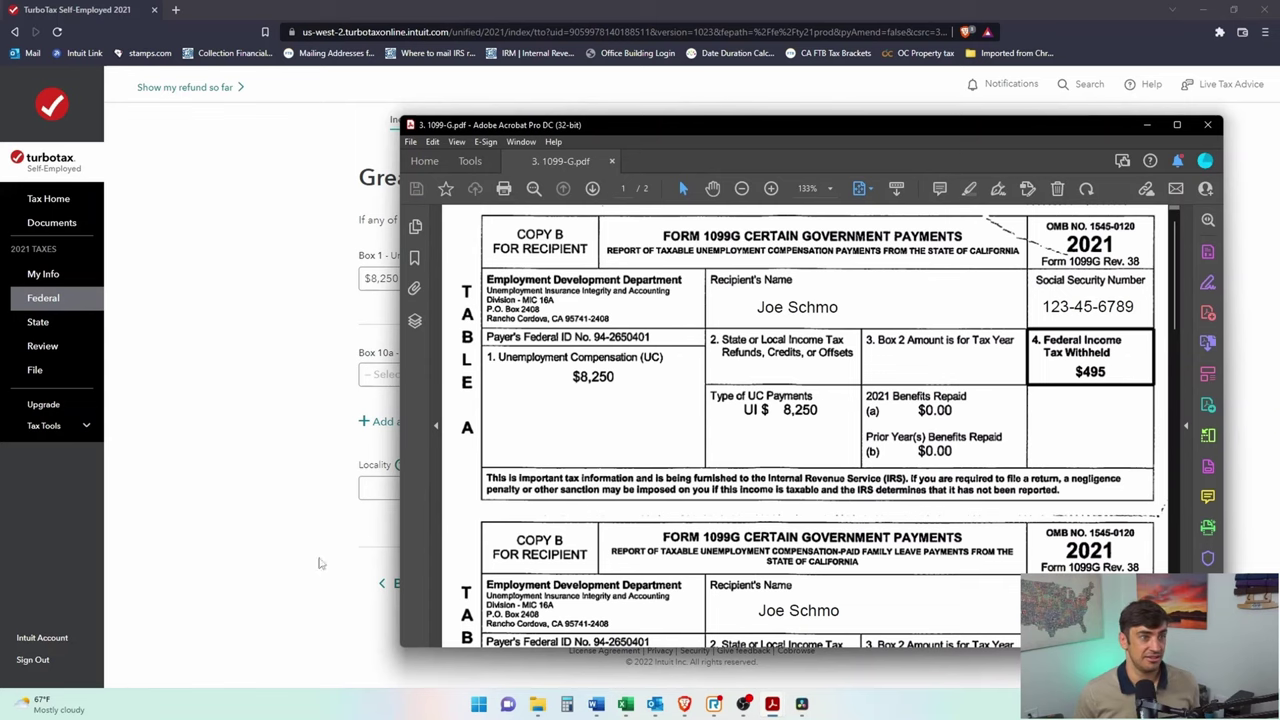
pyautogui.click(228, 554)
# Step: Submit the amounts and check the removed Box 5 RTAA entry against the PDF's $824
pyautogui.click(1002, 592)
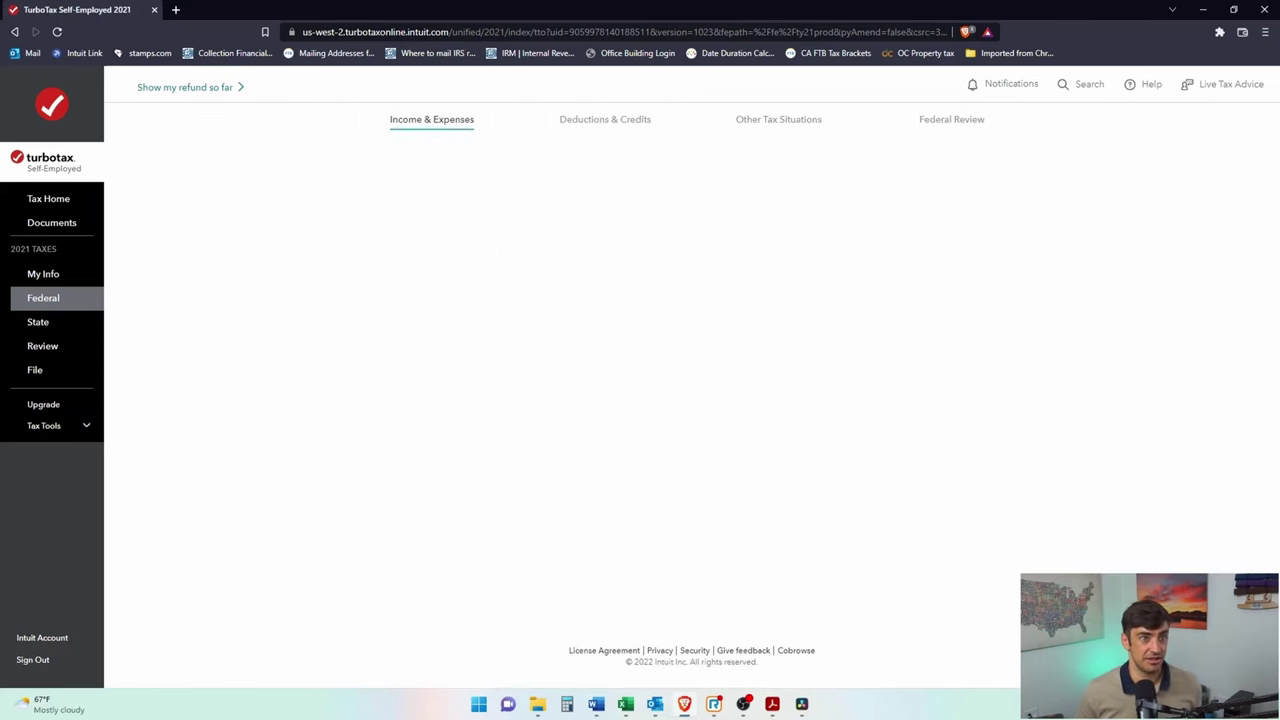
pyautogui.moveTo(569, 185); pyautogui.dragTo(805, 185)
pyautogui.moveTo(358, 350); pyautogui.dragTo(394, 368)
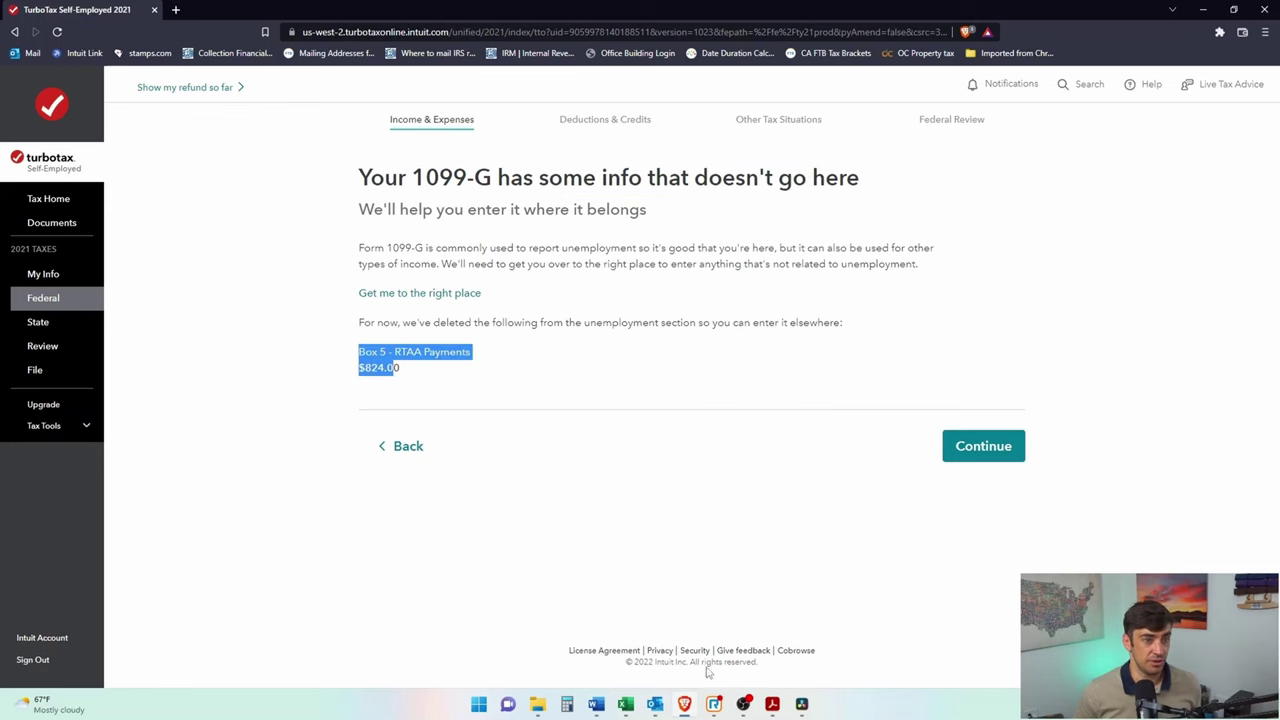
pyautogui.moveTo(772, 704)
pyautogui.click(843, 625)
pyautogui.scroll(-2, 633, 594)
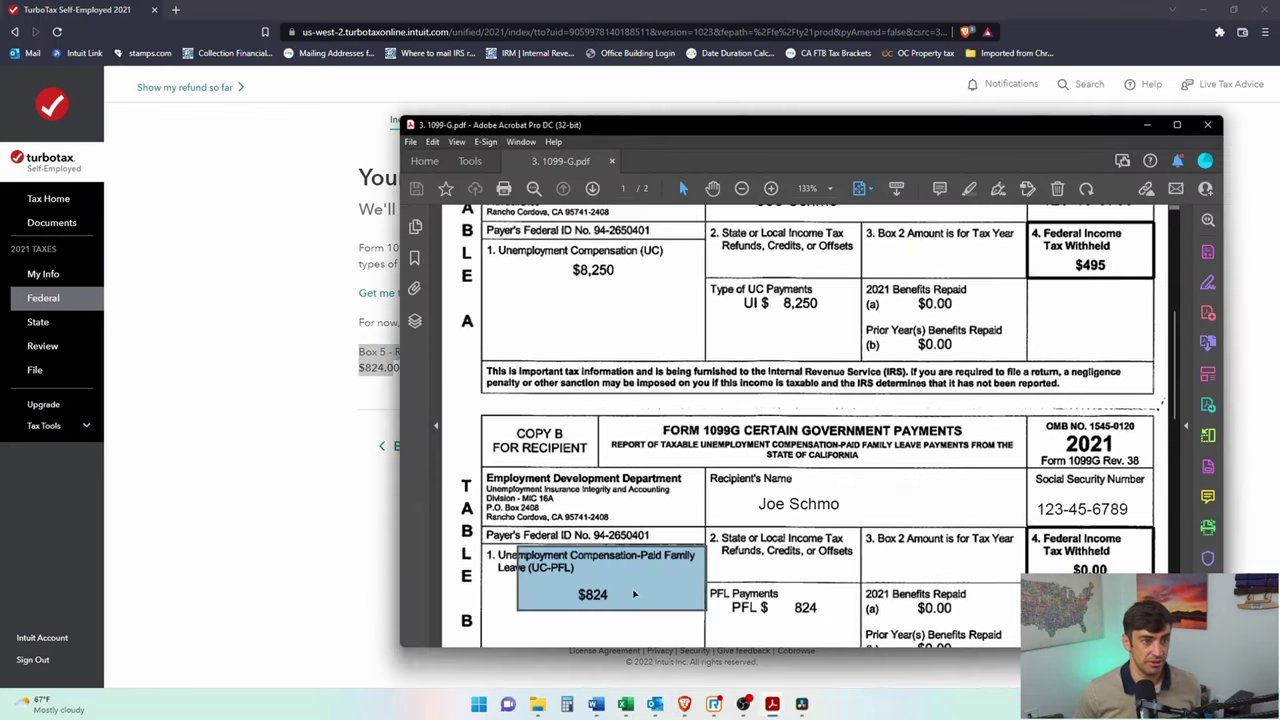
pyautogui.click(633, 594)
pyautogui.moveTo(560, 566); pyautogui.dragTo(640, 620)
pyautogui.click(173, 509)
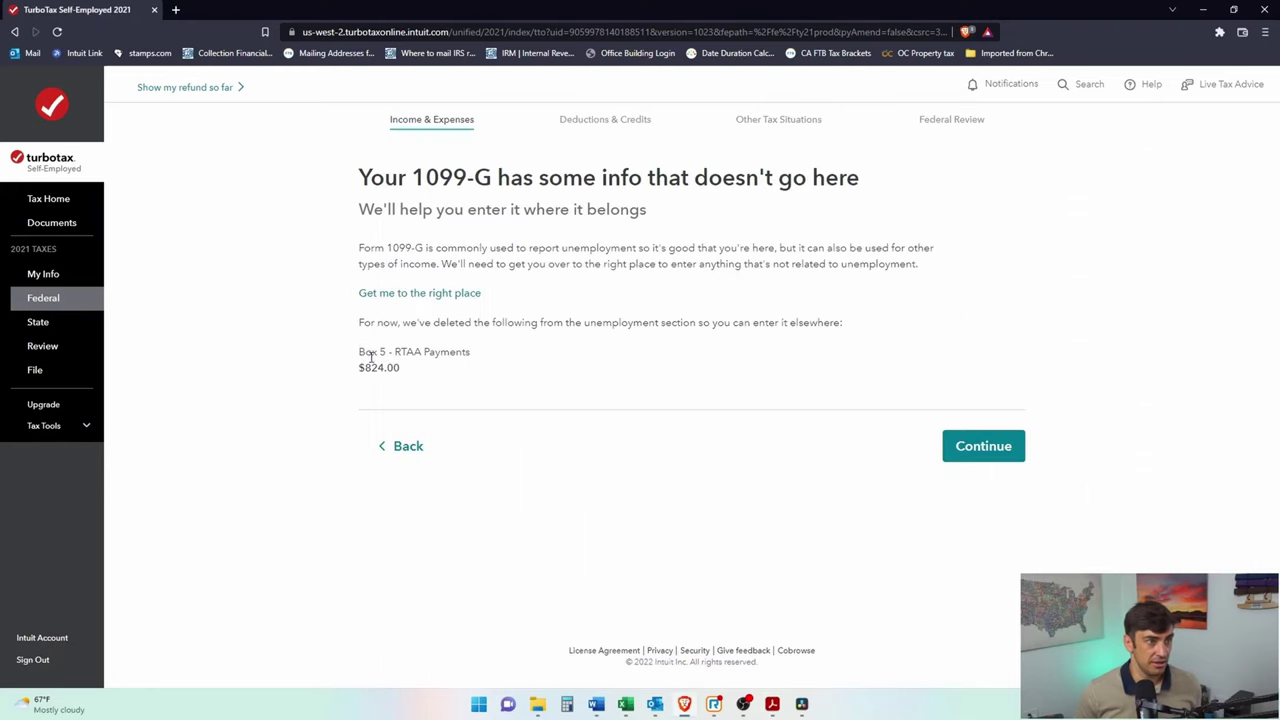
# Step: Recheck the Box 5 RTAA Payments $824.00 line against the PDF's family leave box, then accept
pyautogui.moveTo(440, 354); pyautogui.dragTo(400, 370)
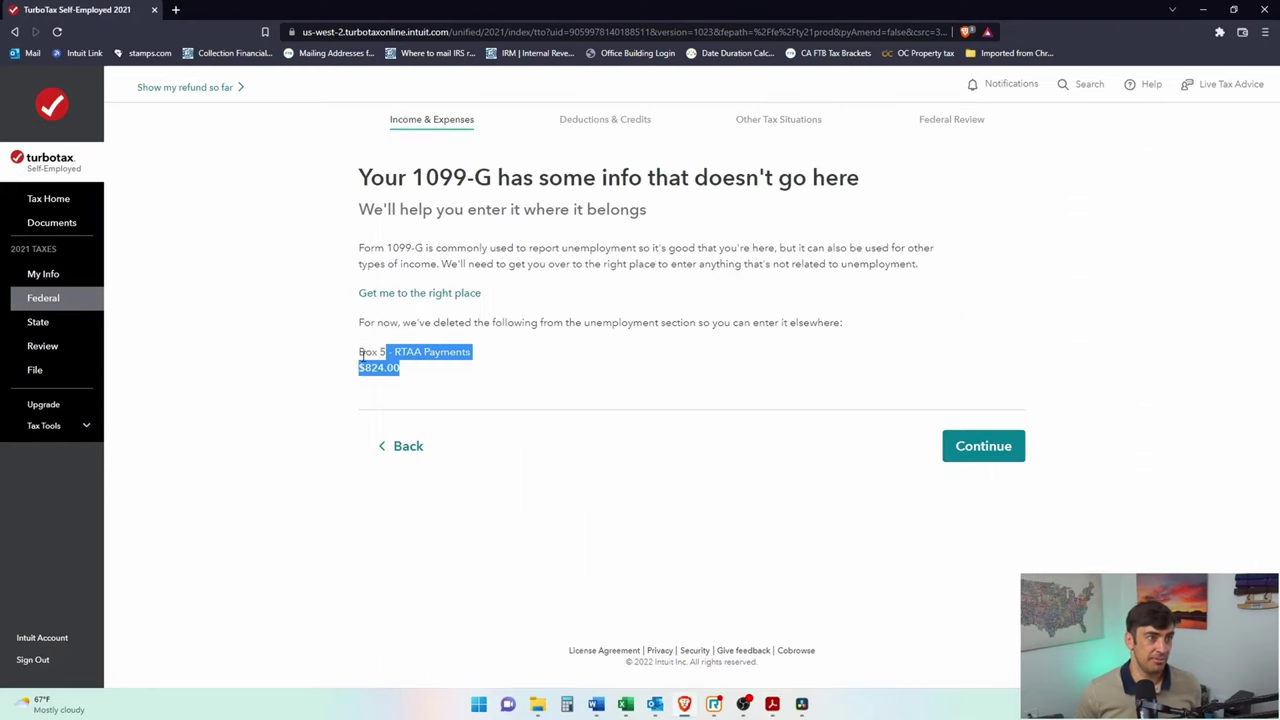
pyautogui.click(358, 358)
pyautogui.moveTo(772, 704)
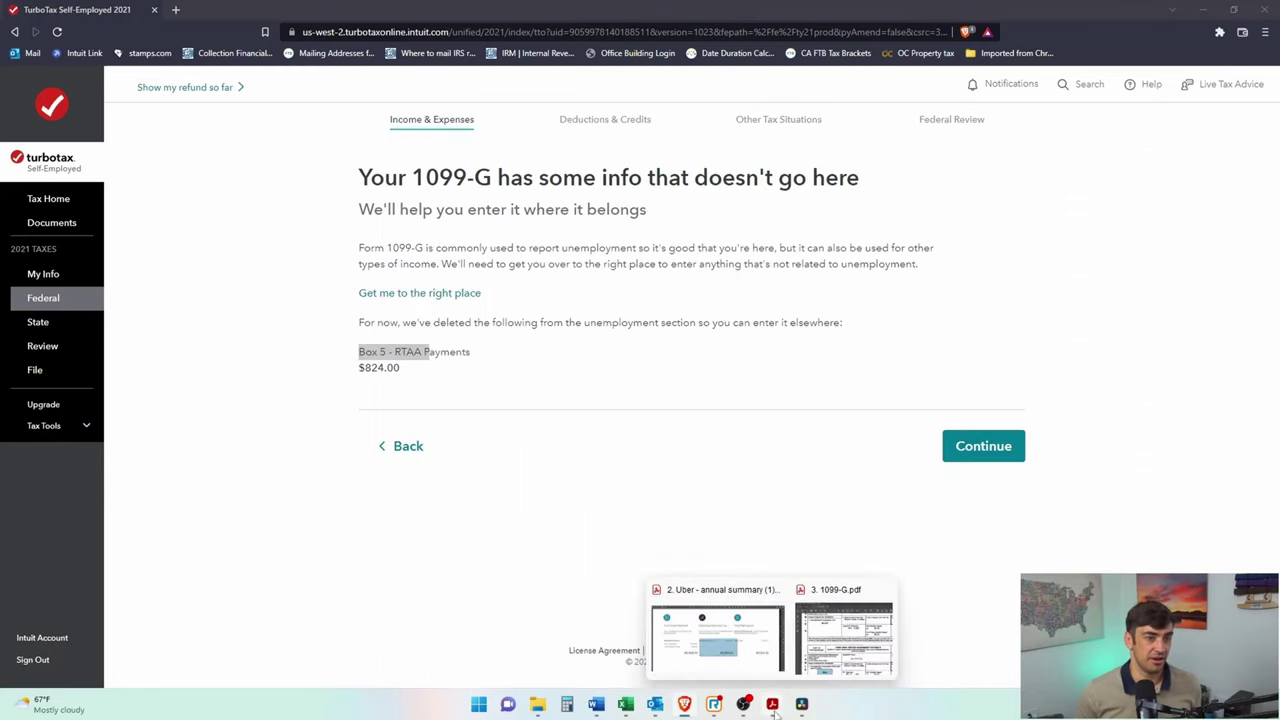
pyautogui.click(843, 625)
pyautogui.scroll(-2, 657, 542)
pyautogui.scroll(-1, 657, 542)
pyautogui.click(524, 509)
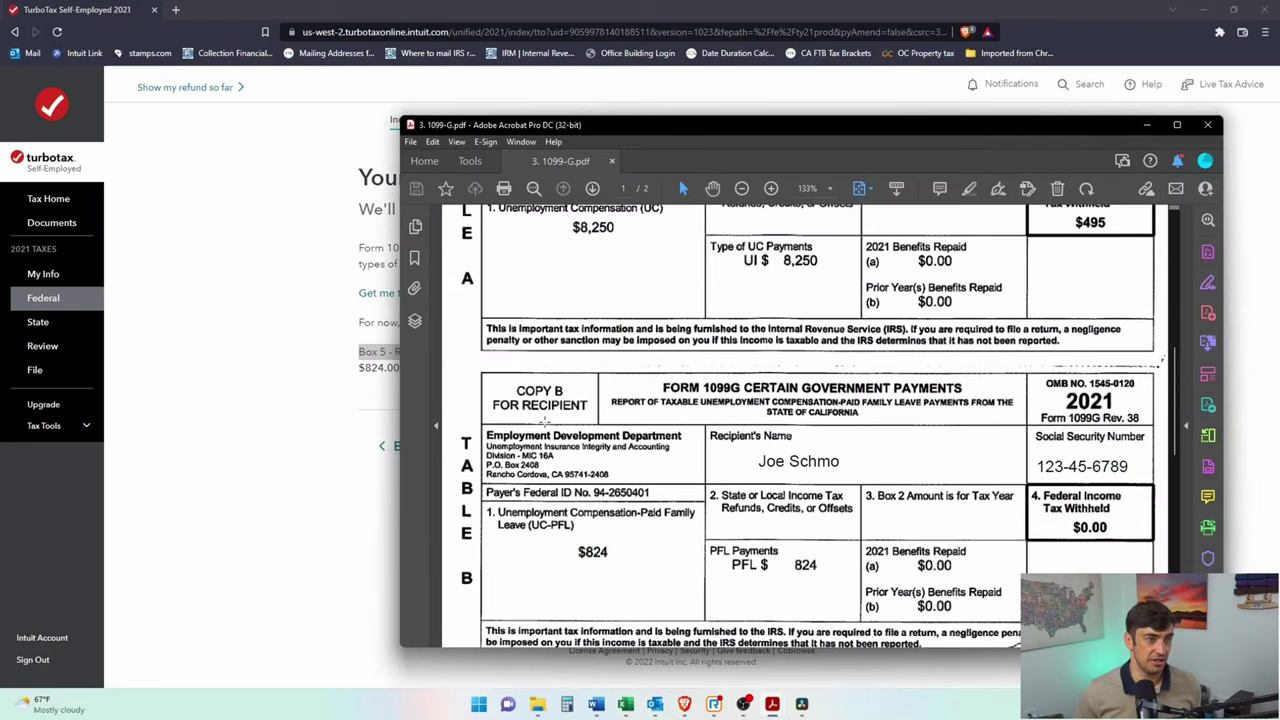
pyautogui.click(483, 496)
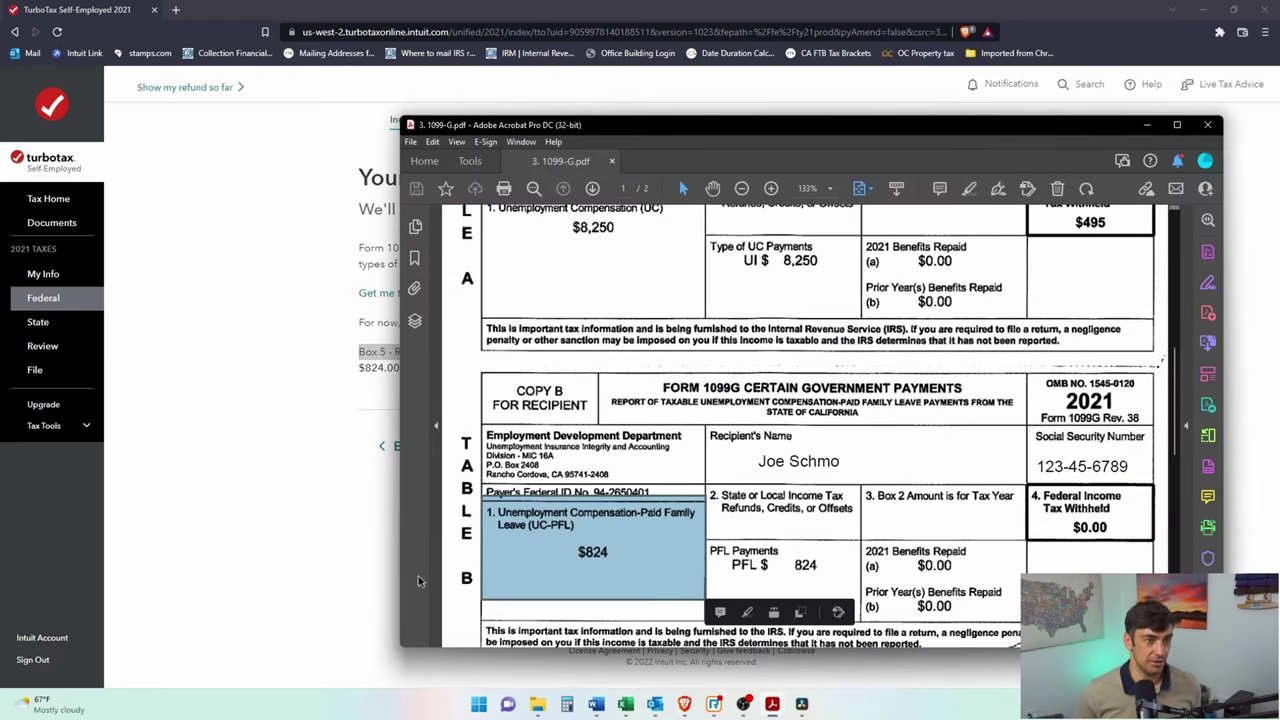
pyautogui.click(320, 492)
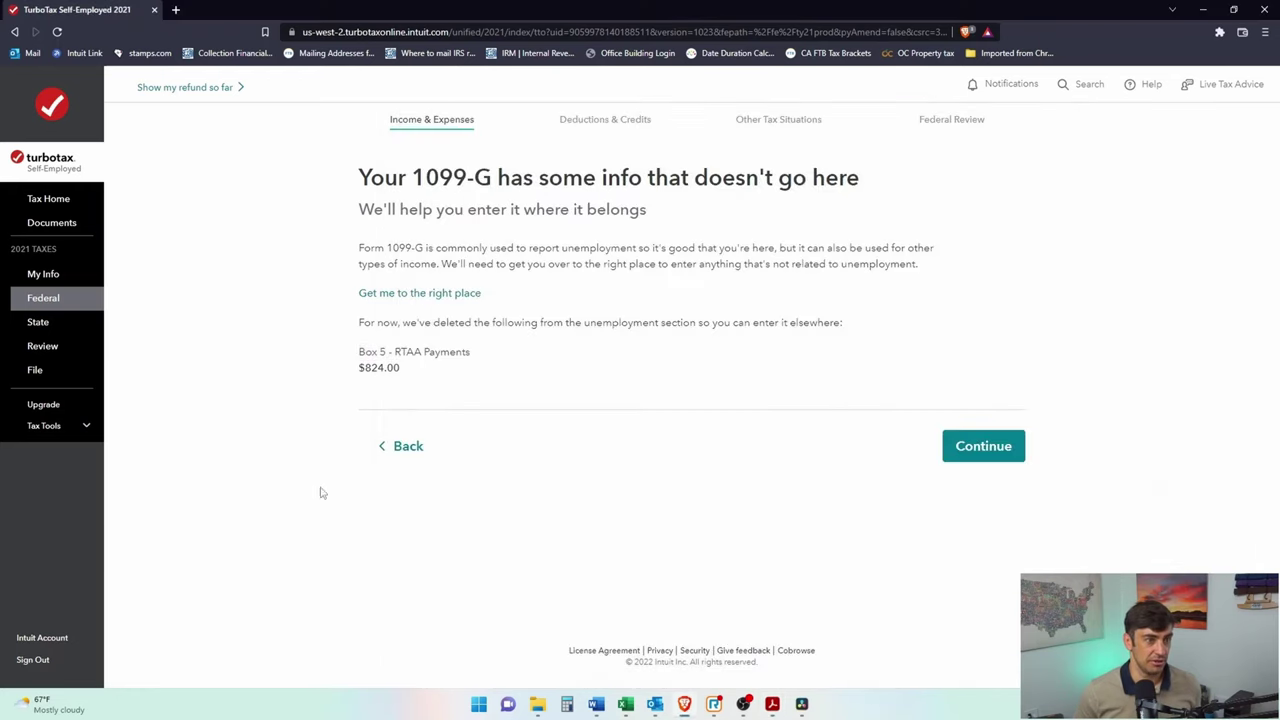
pyautogui.click(993, 446)
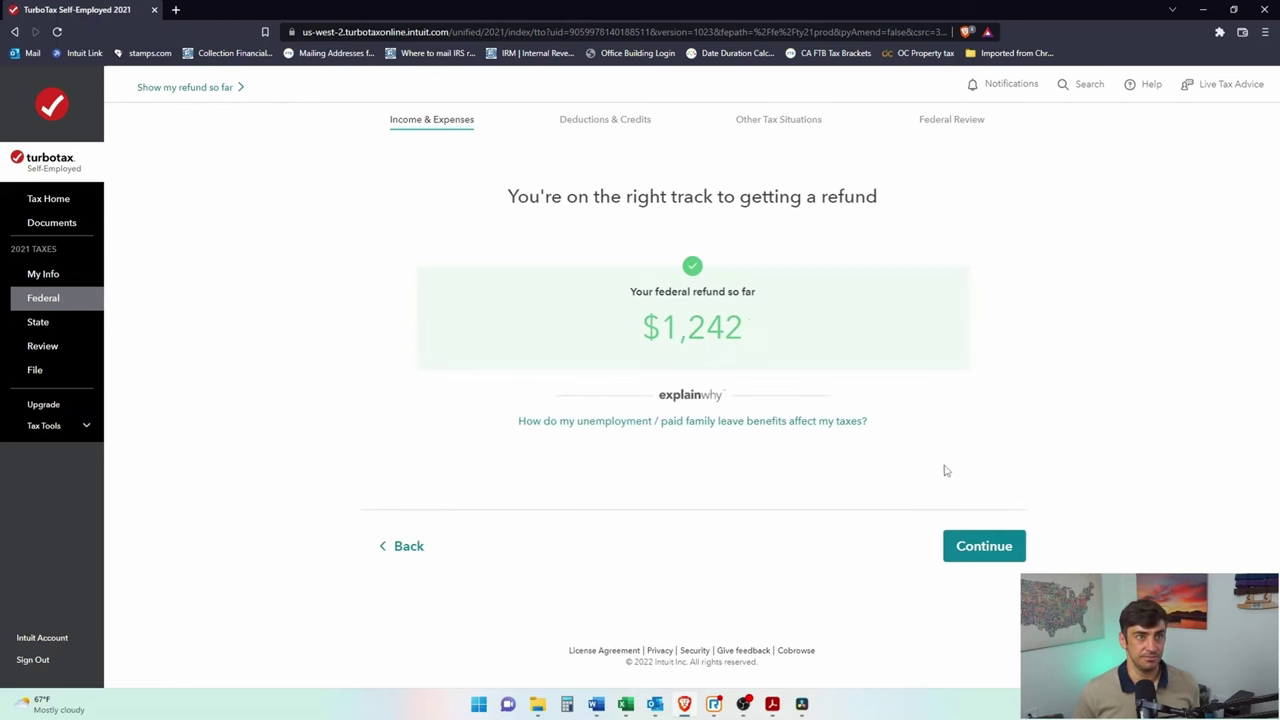
# Step: Continue past the refund summary, add another 1099-G, and upload its PDF from the computer
pyautogui.click(968, 553)
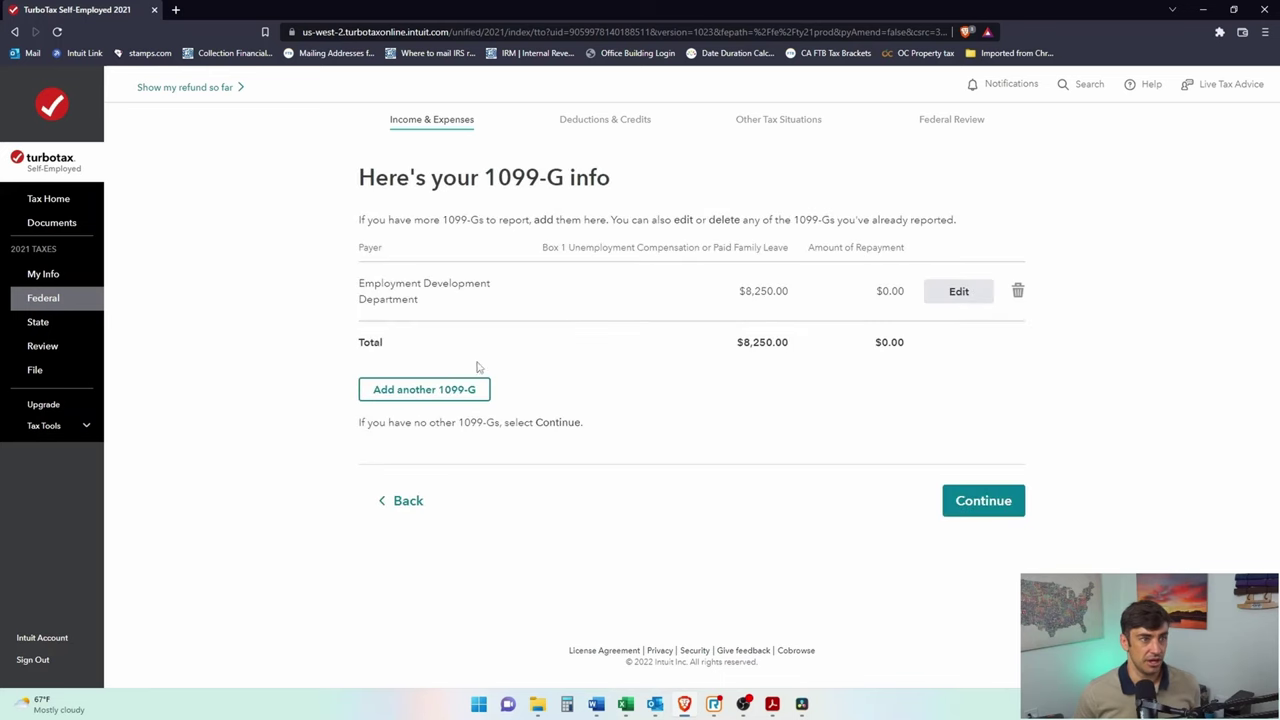
pyautogui.click(445, 394)
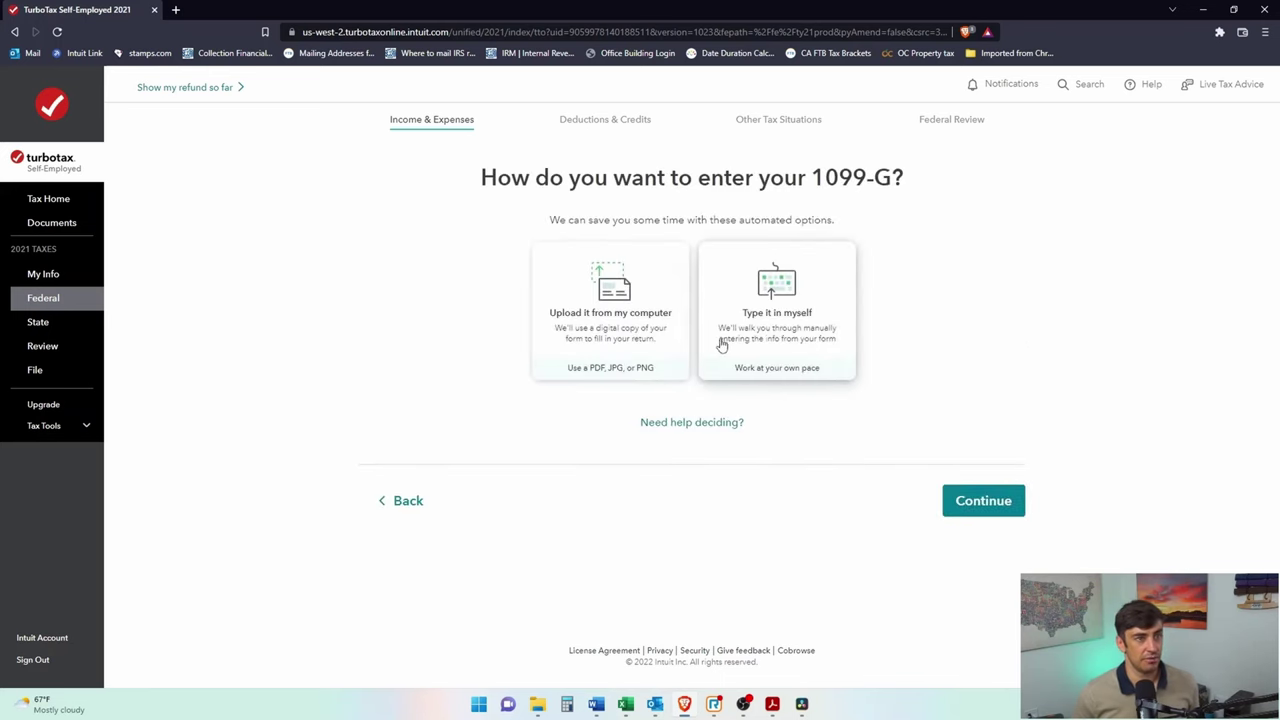
pyautogui.click(1004, 510)
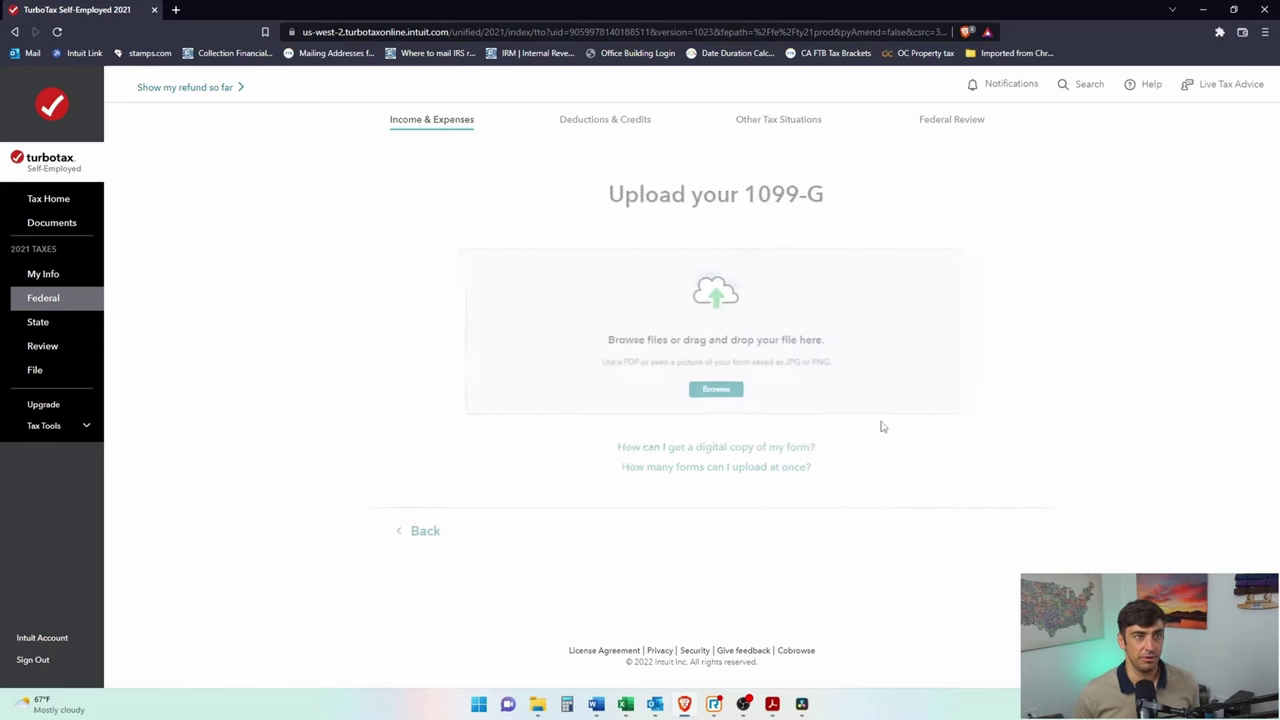
pyautogui.moveTo(1279, 385); pyautogui.dragTo(735, 387)
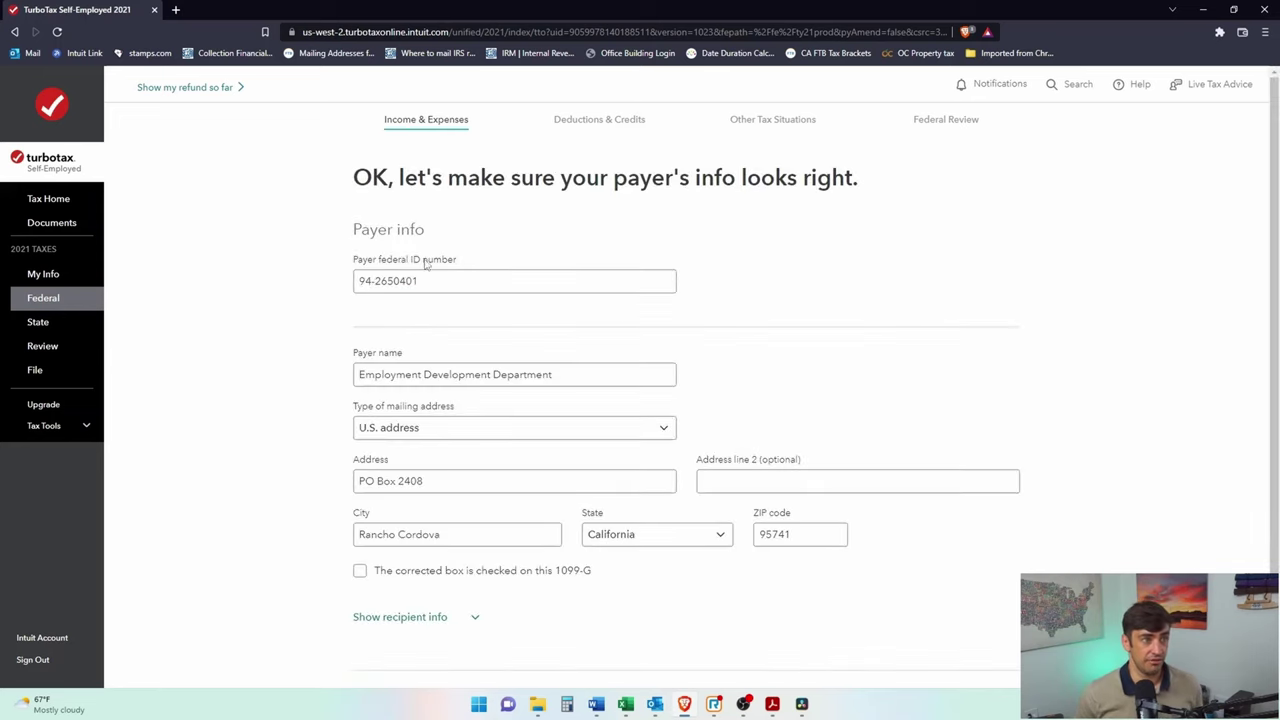
# Step: Check the imported payer federal ID and accept the Employment Development Department payer info
pyautogui.moveTo(366, 261); pyautogui.dragTo(459, 268)
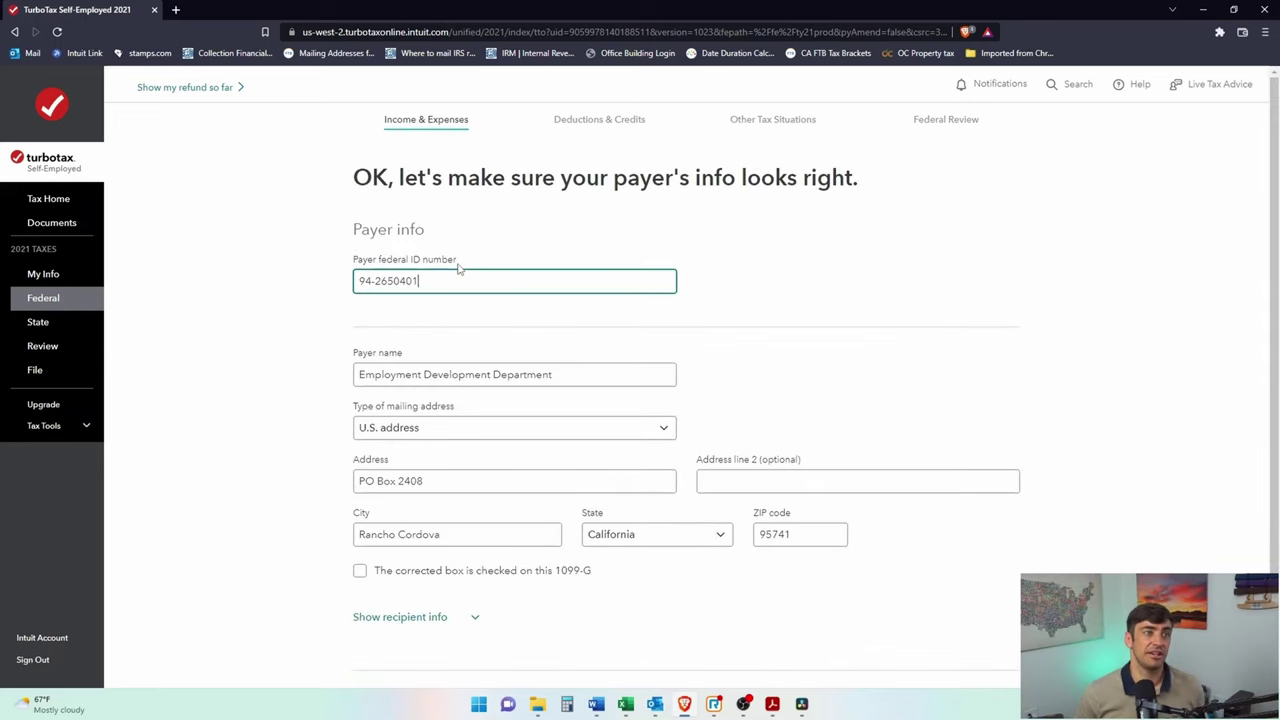
pyautogui.scroll(-3, 709, 520)
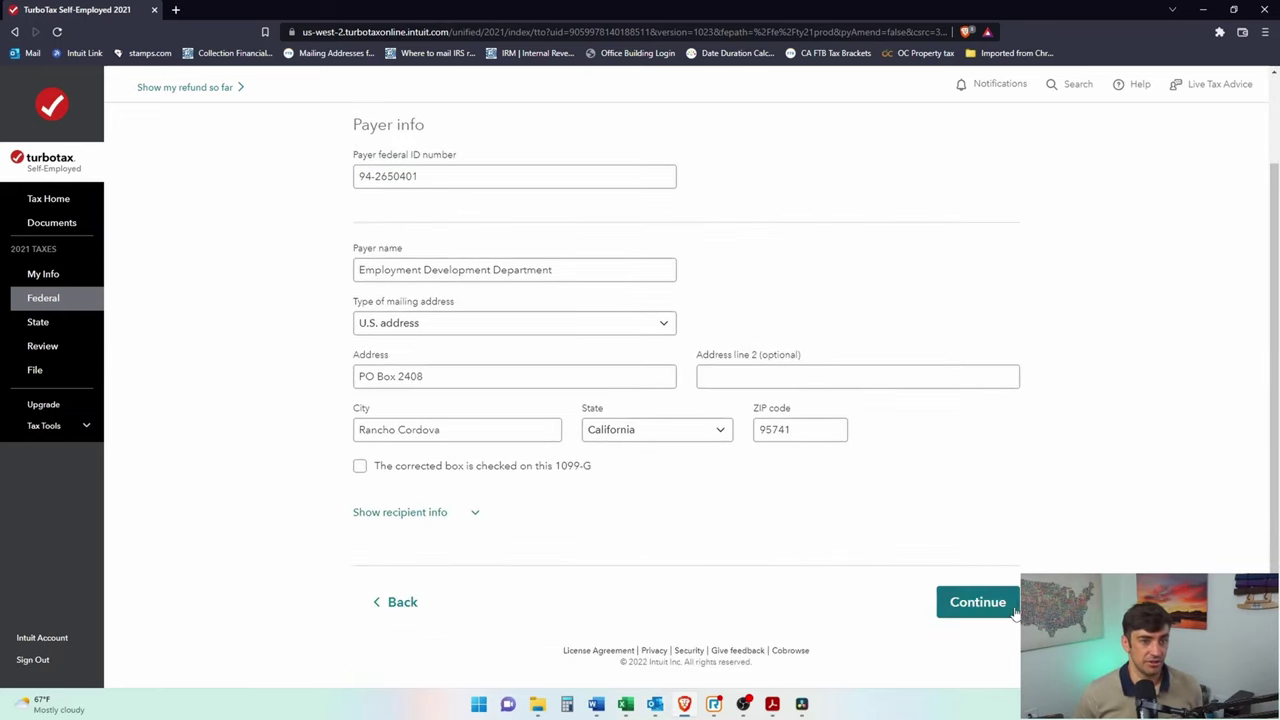
pyautogui.click(985, 604)
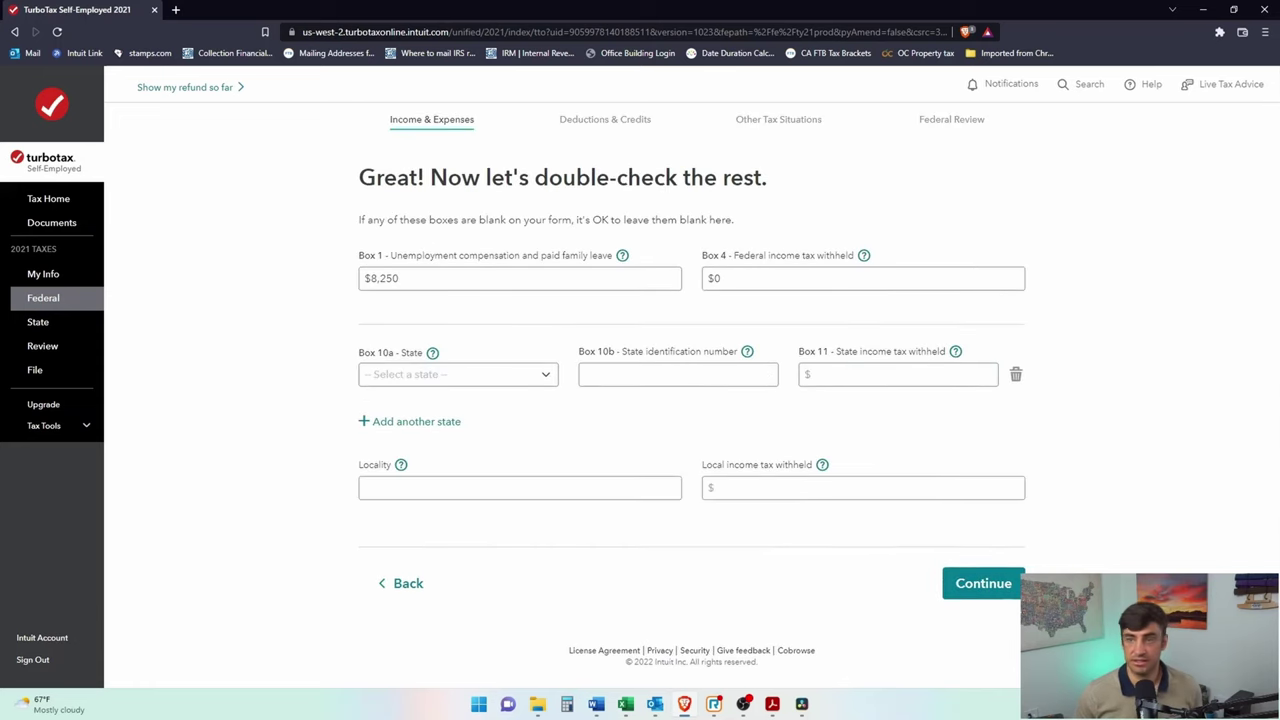
# Step: Replace the Box 1 amount with the $824 paid family leave figure from the PDF and submit
pyautogui.hotkey('alt', 'Tab')
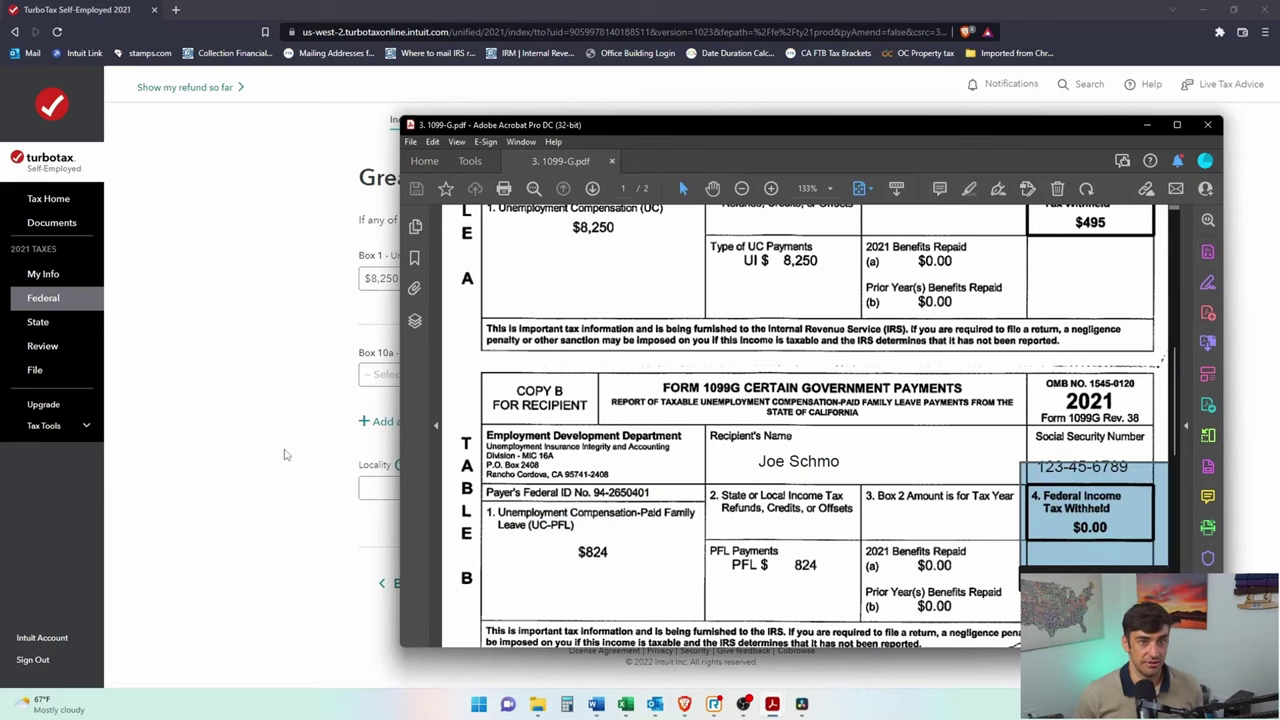
pyautogui.hotkey('alt', 'Tab')
pyautogui.moveTo(397, 272); pyautogui.dragTo(268, 285)
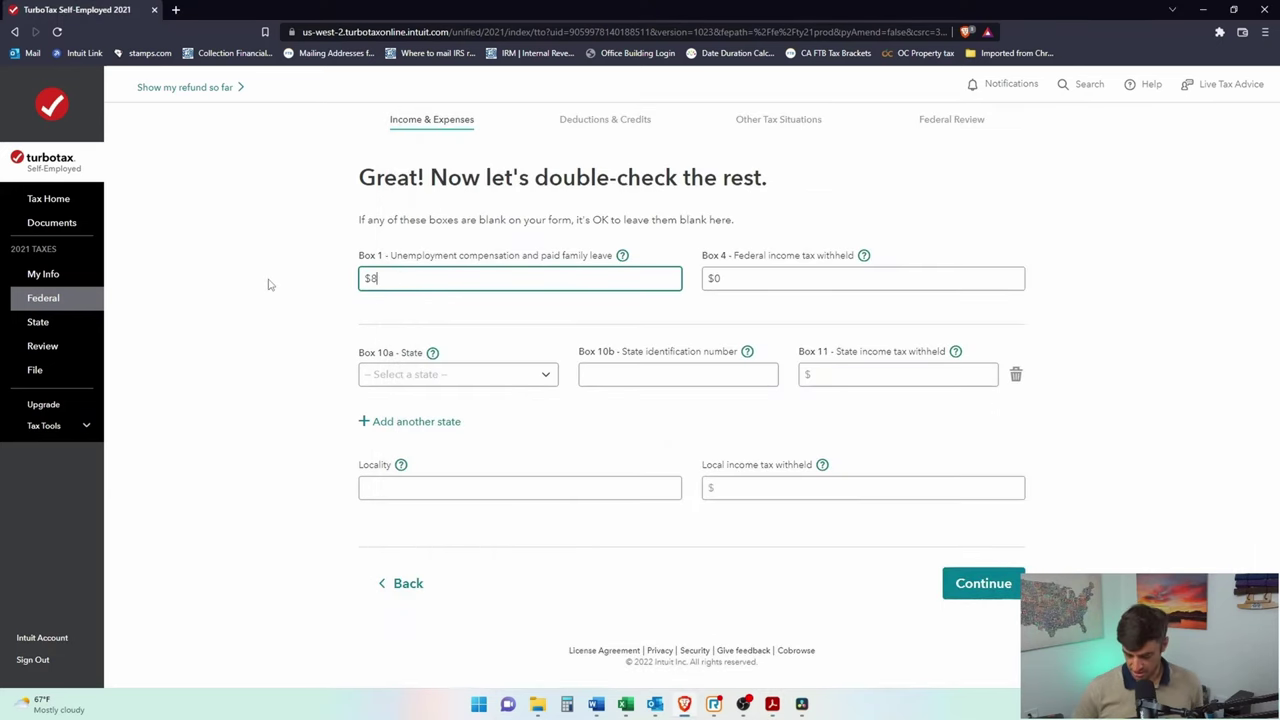
pyautogui.click(967, 581)
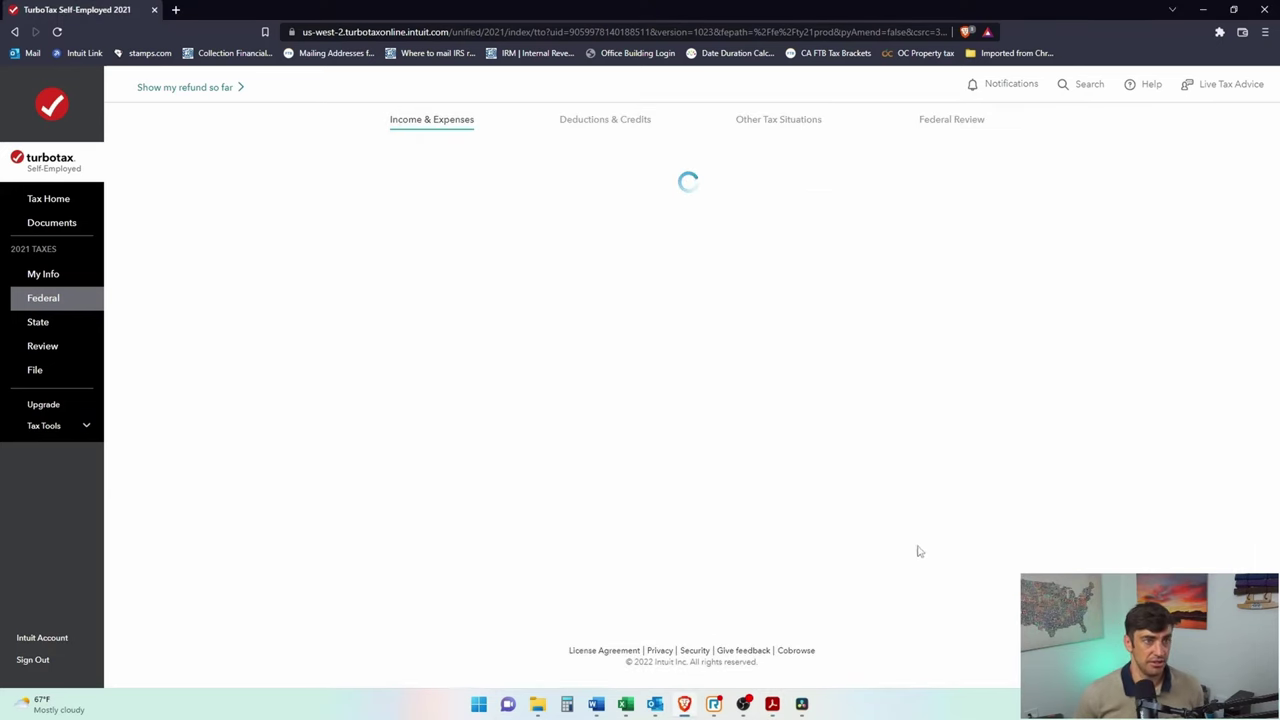
pyautogui.moveTo(445, 375); pyautogui.dragTo(362, 353)
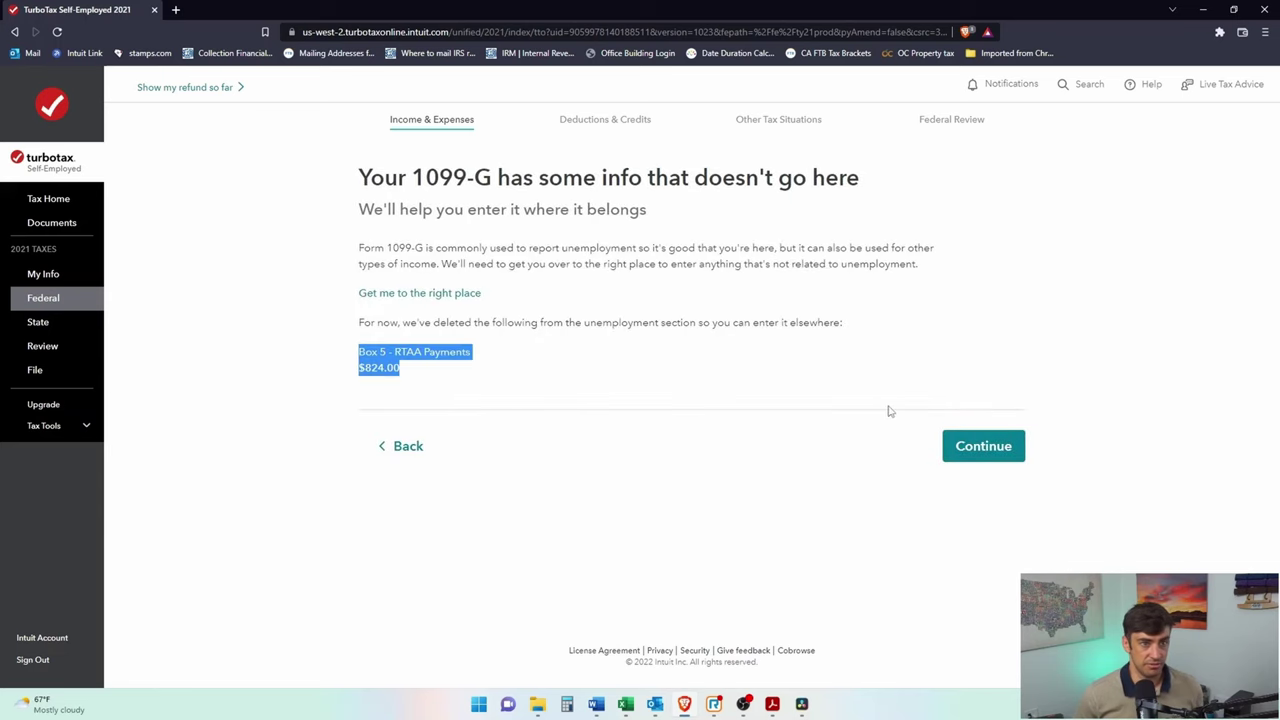
# Step: Continue past the RTAA notice, the $1,146 refund summary, and the 1099-G list
pyautogui.click(974, 445)
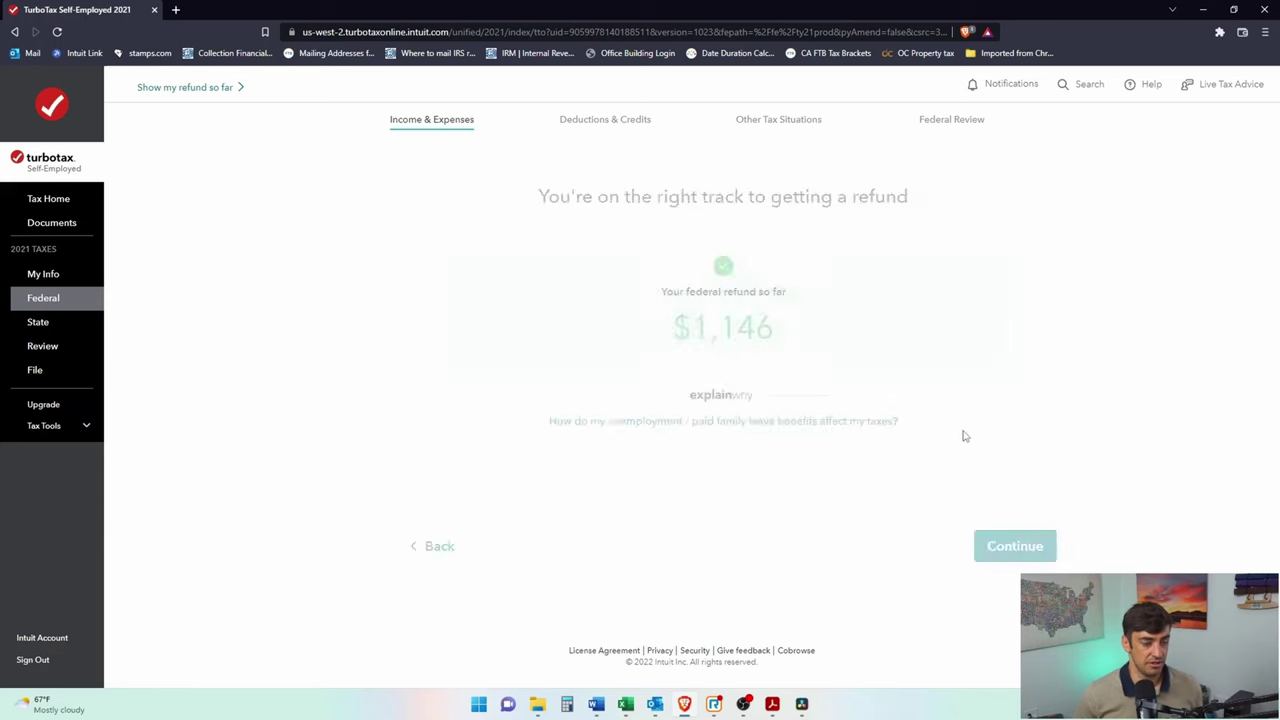
pyautogui.click(988, 560)
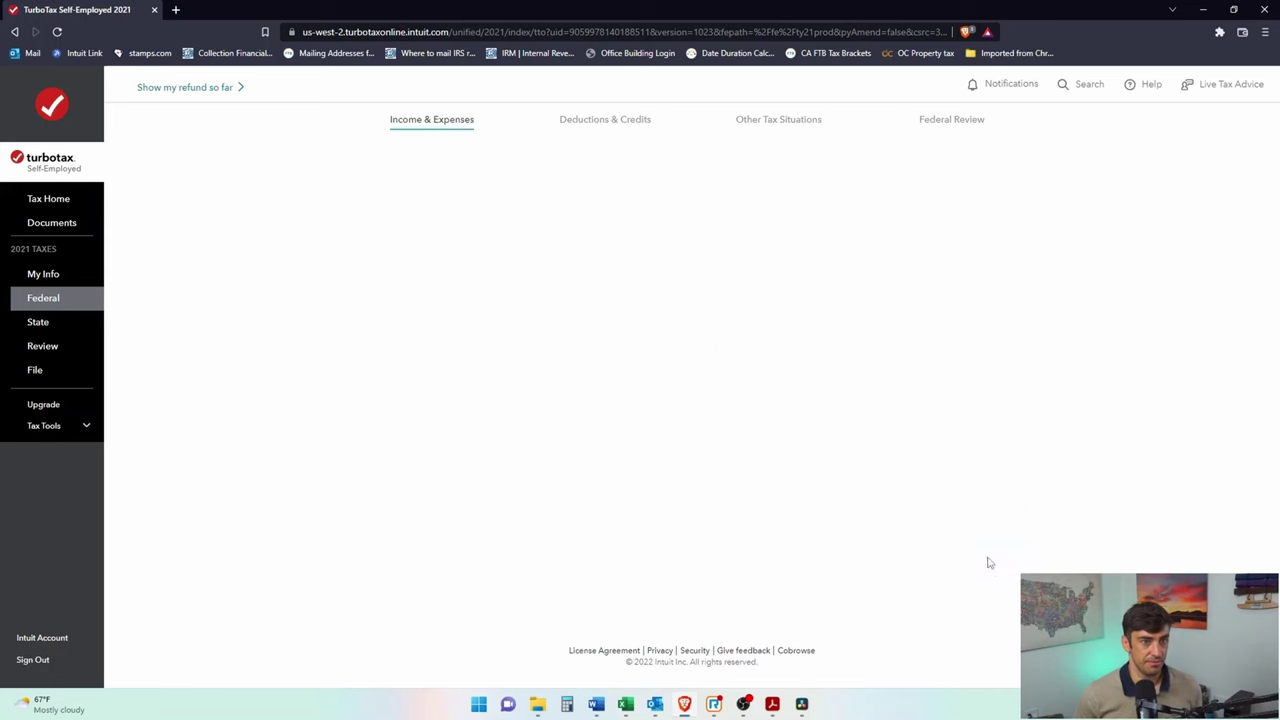
pyautogui.click(1000, 568)
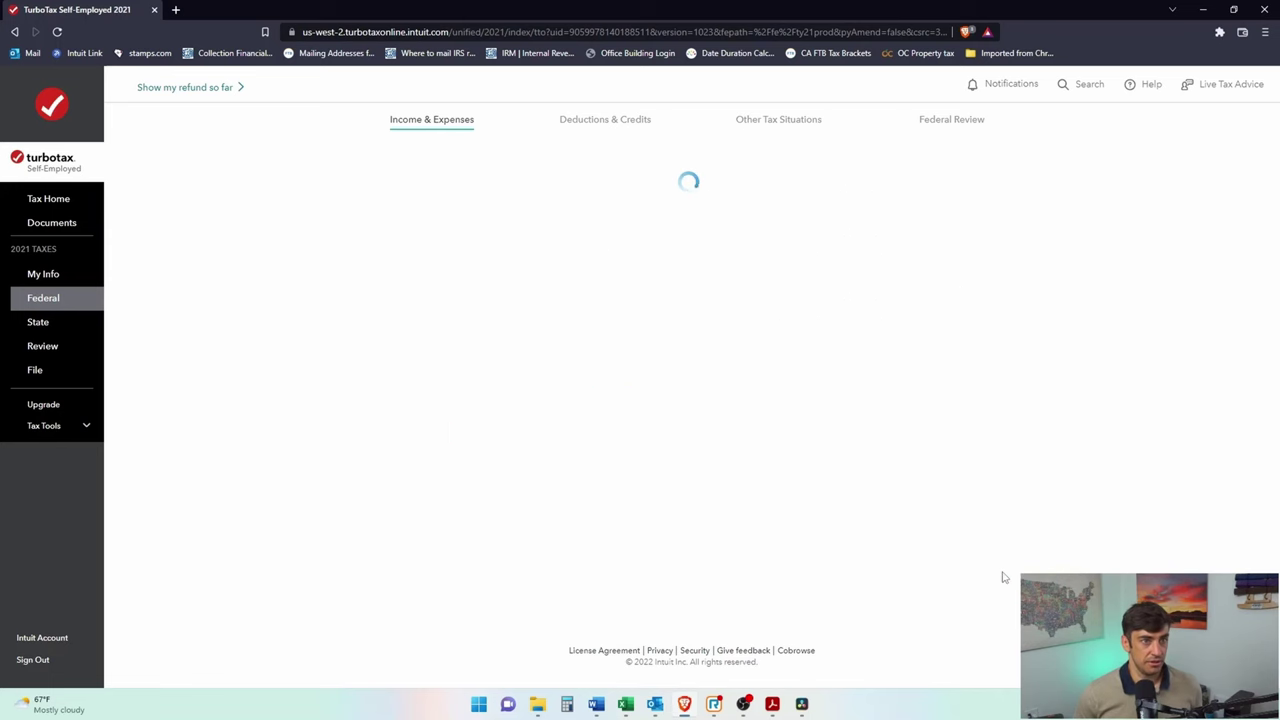